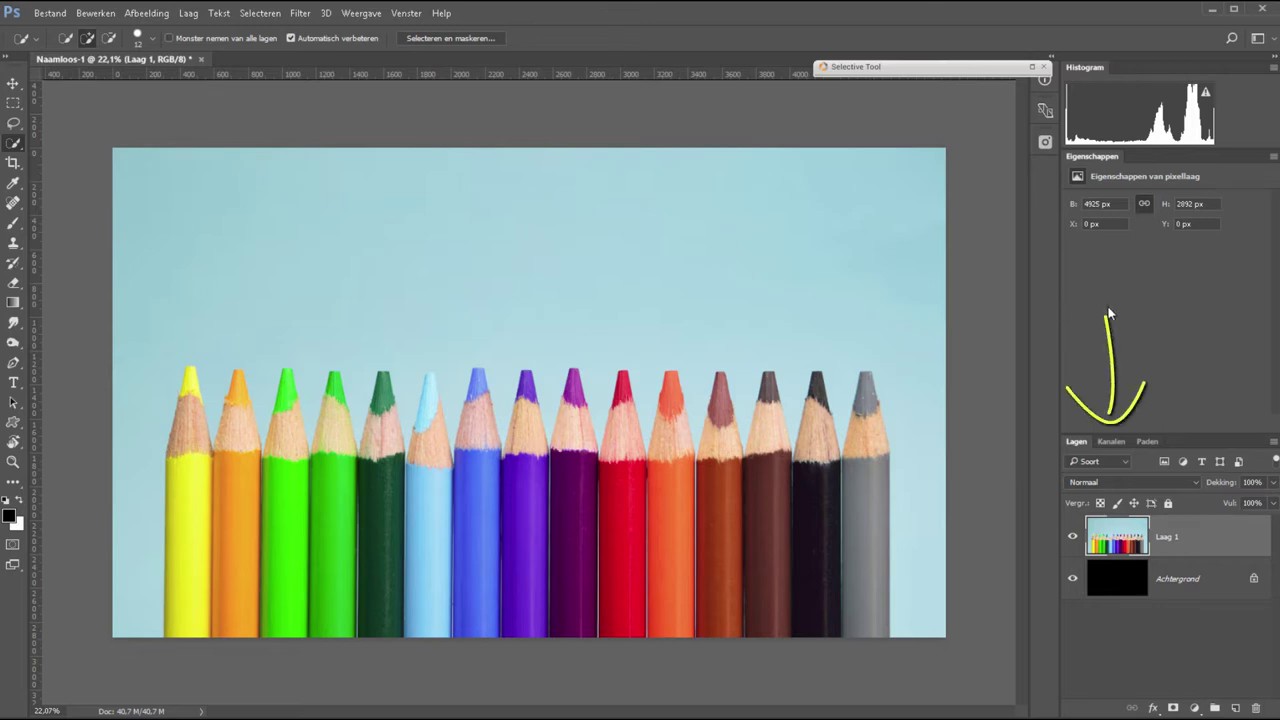
Step: Switch the panel area from Lagen to the Kanalen (Channels) tab
left_click(1117, 443)
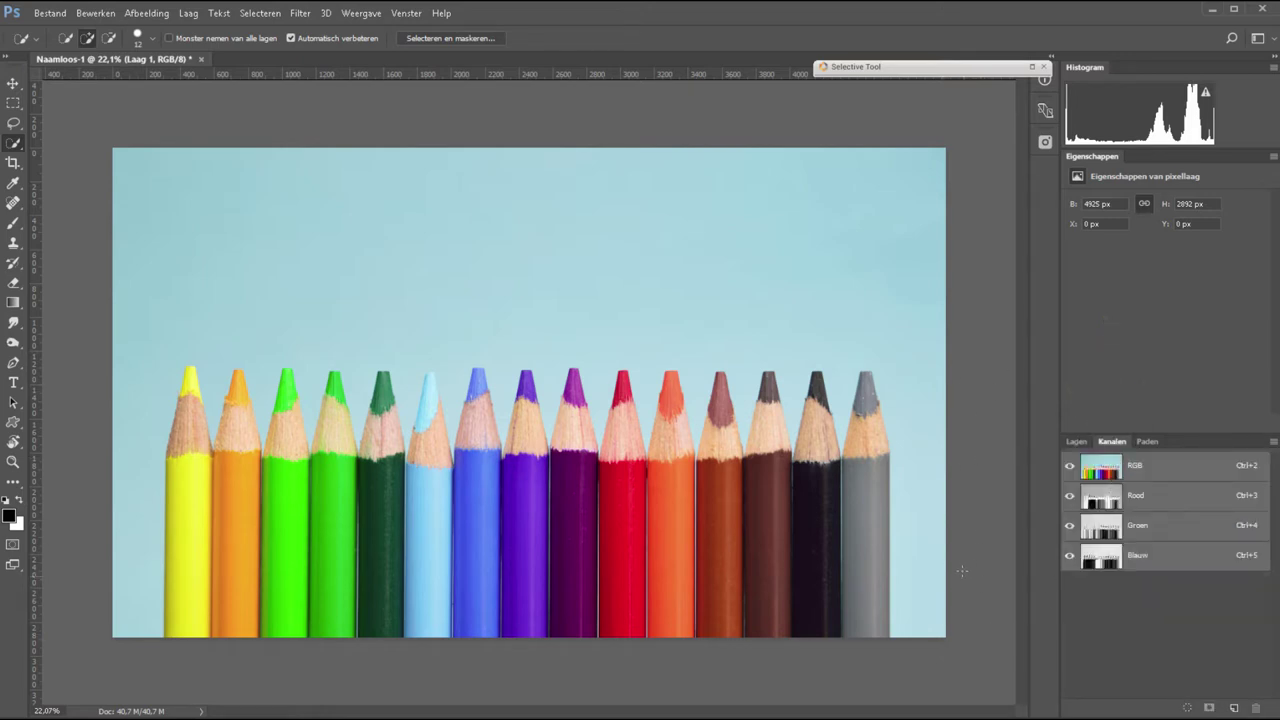
Step: Check the Venster panel list, then display only the Rood channel in greyscale
left_click(406, 14)
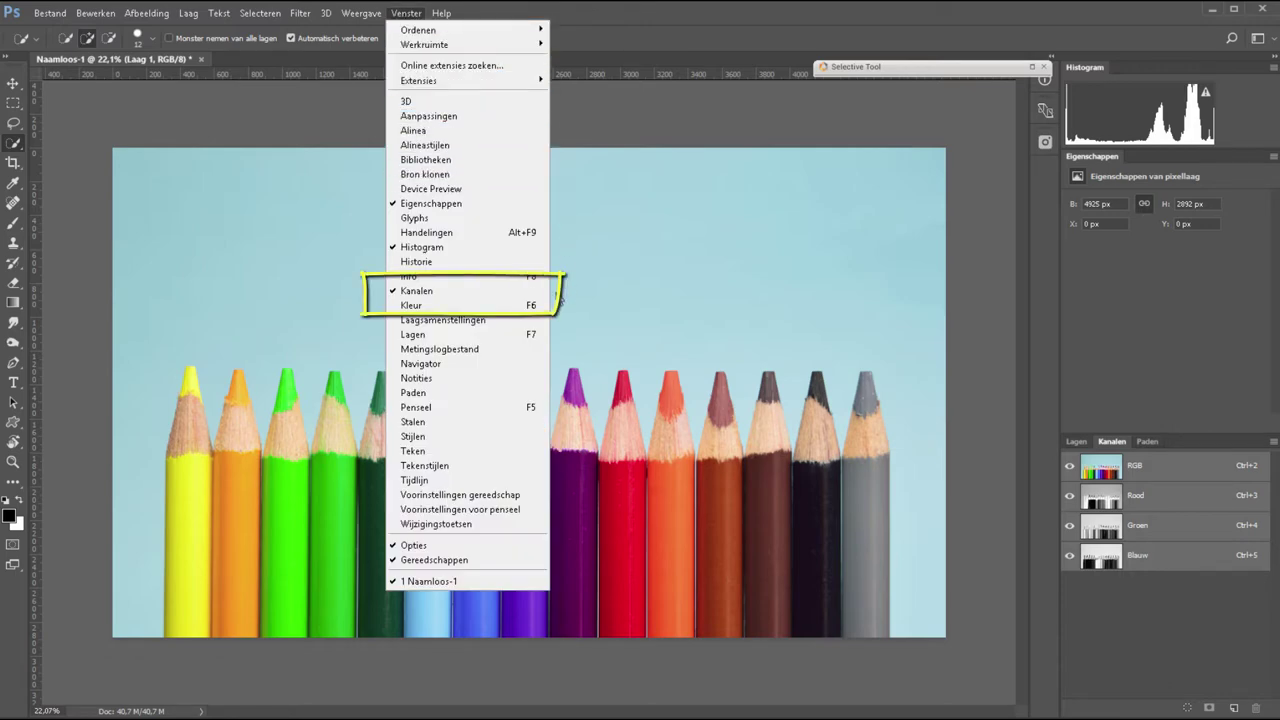
left_click(1150, 584)
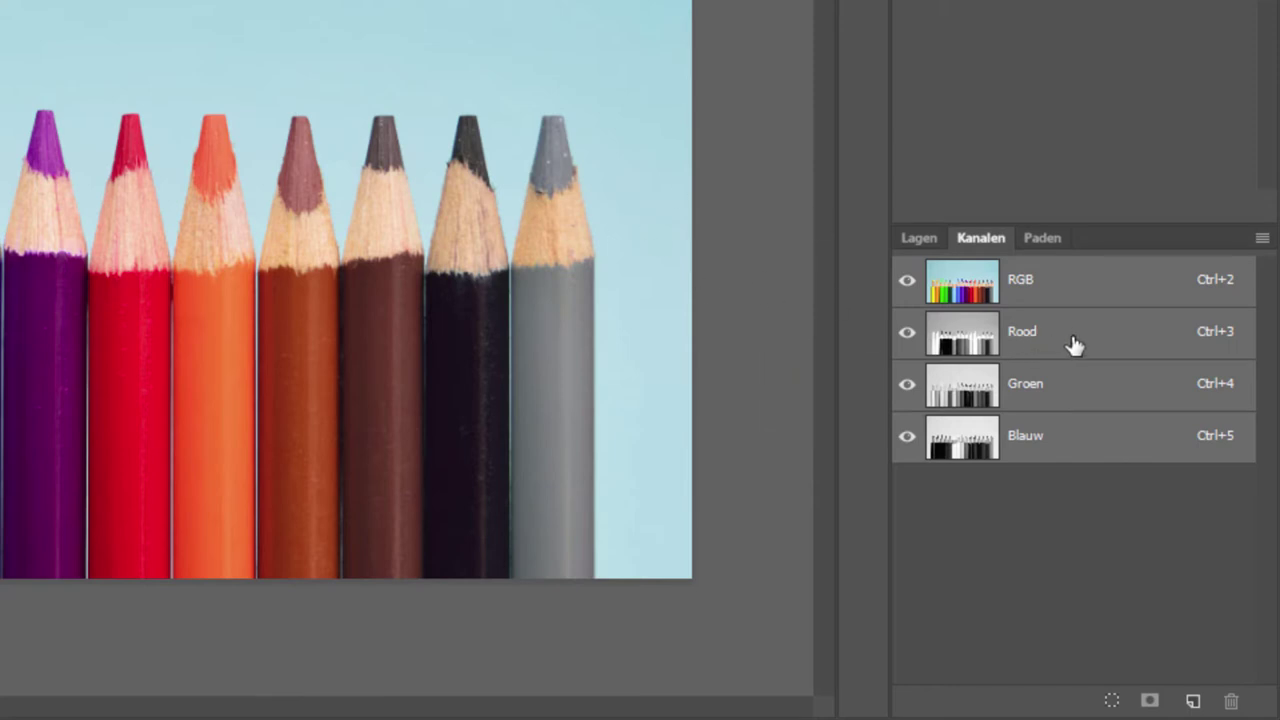
left_click(1015, 340)
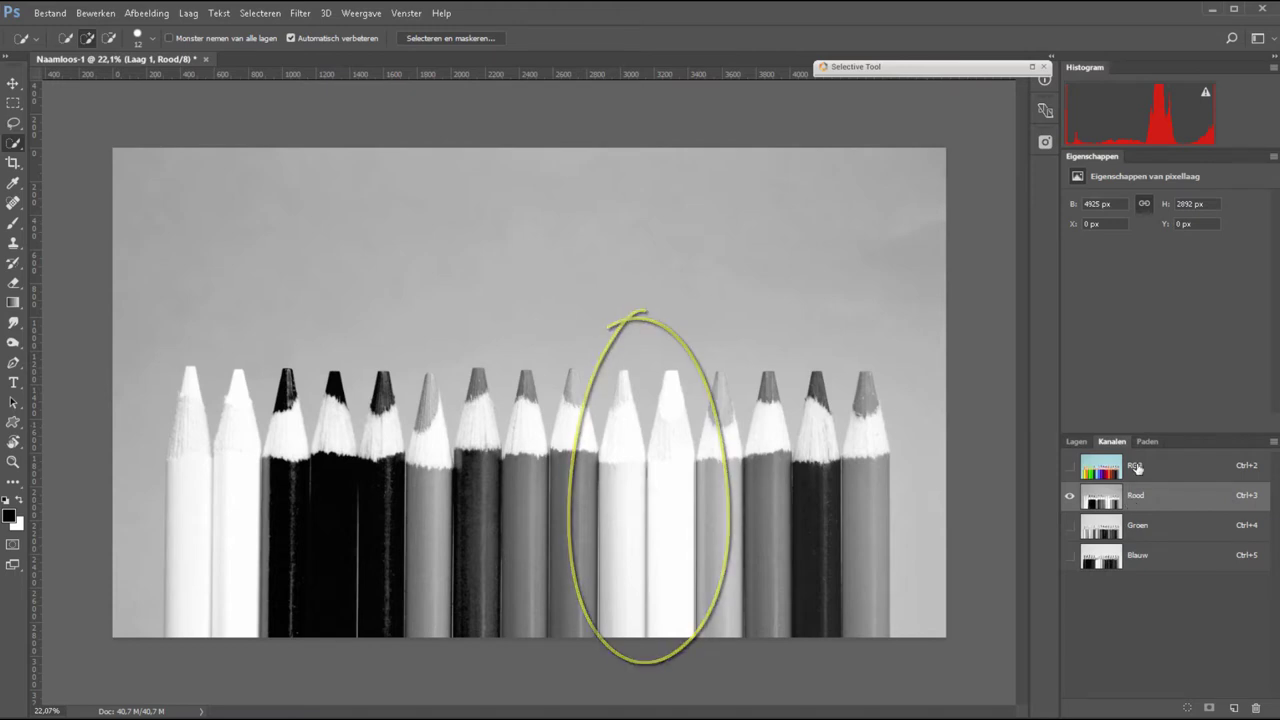
Step: Compare the Rood and Groen channels against RGB, then return to RGB and the Lagen panel
left_click(1155, 469)
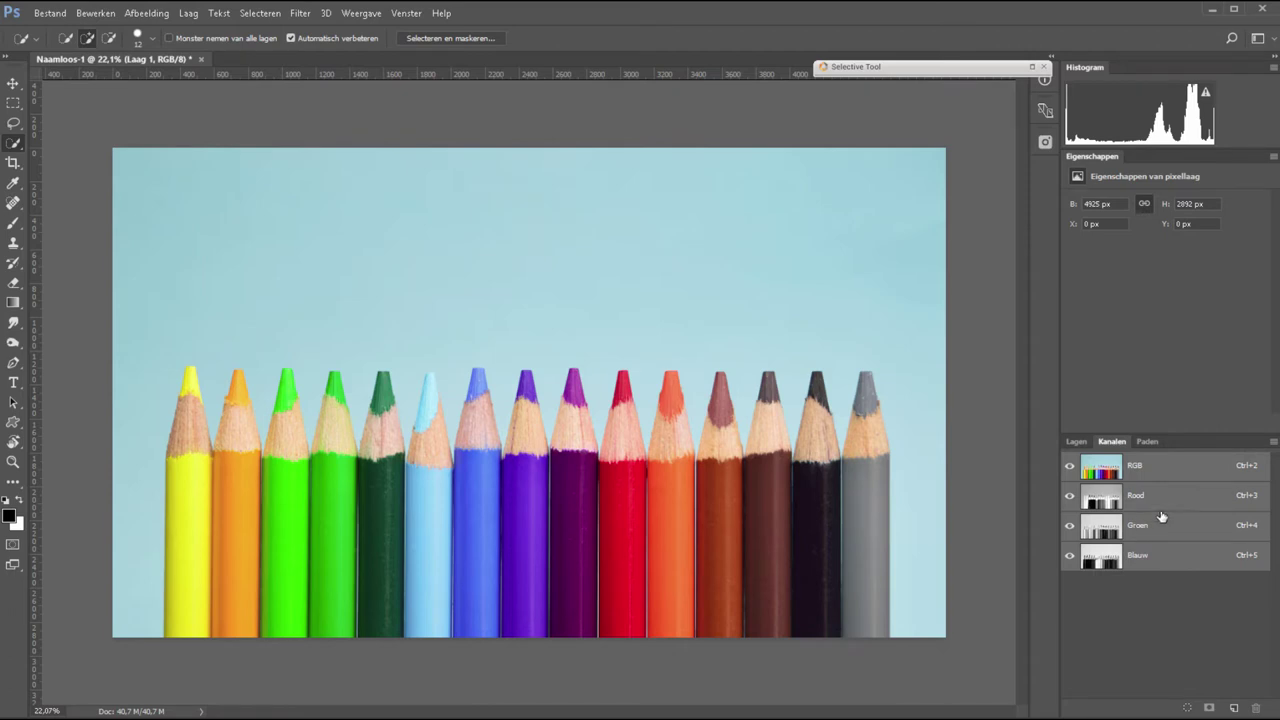
left_click(1160, 500)
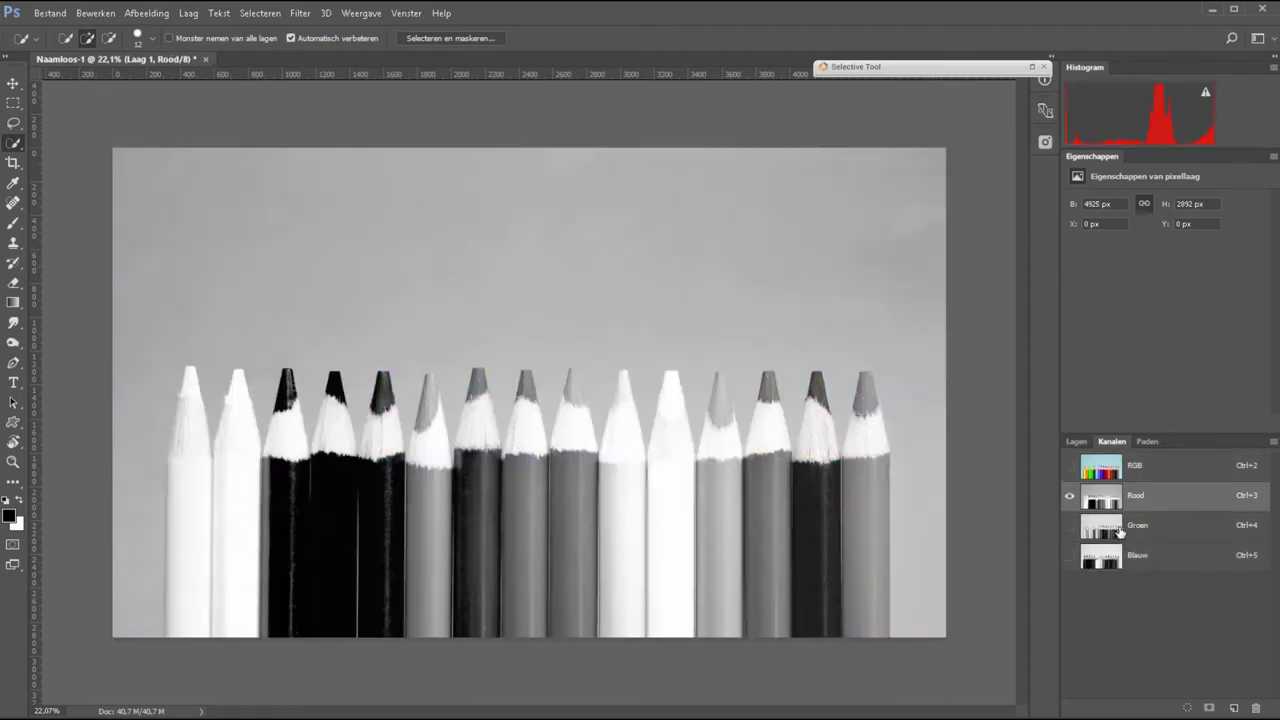
left_click(1170, 470)
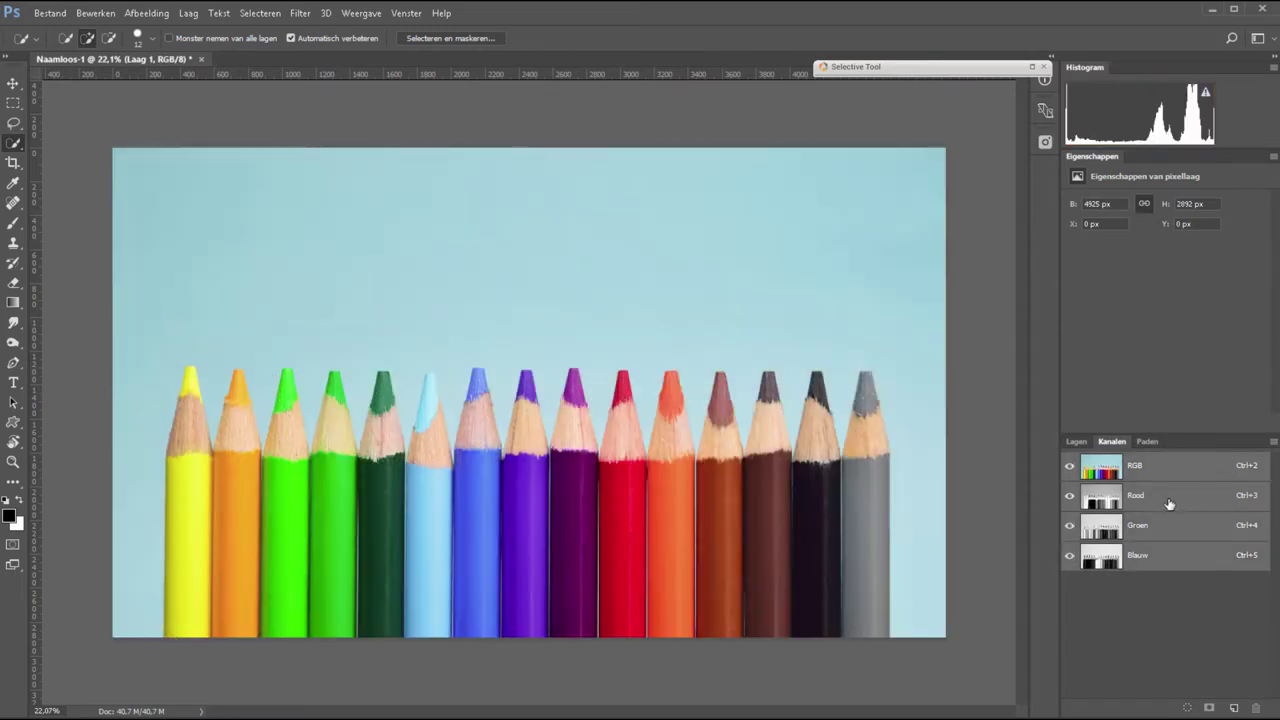
left_click(1172, 505)
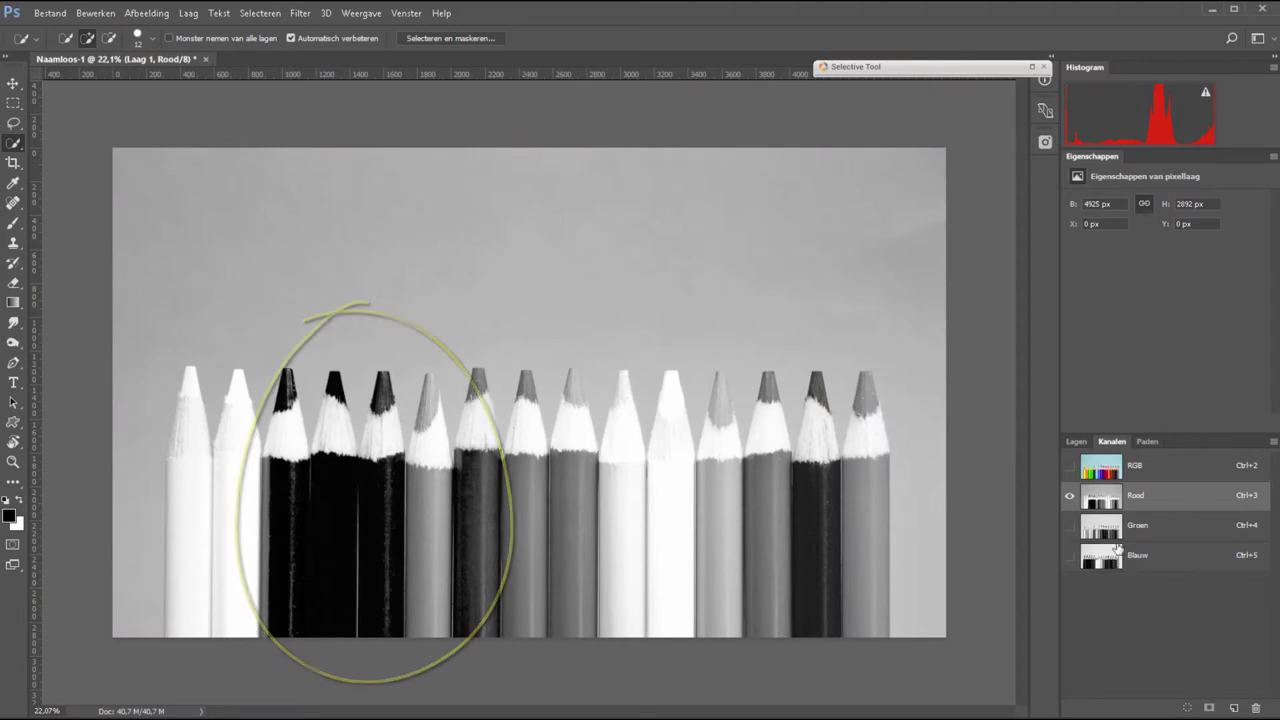
left_click(1170, 528)
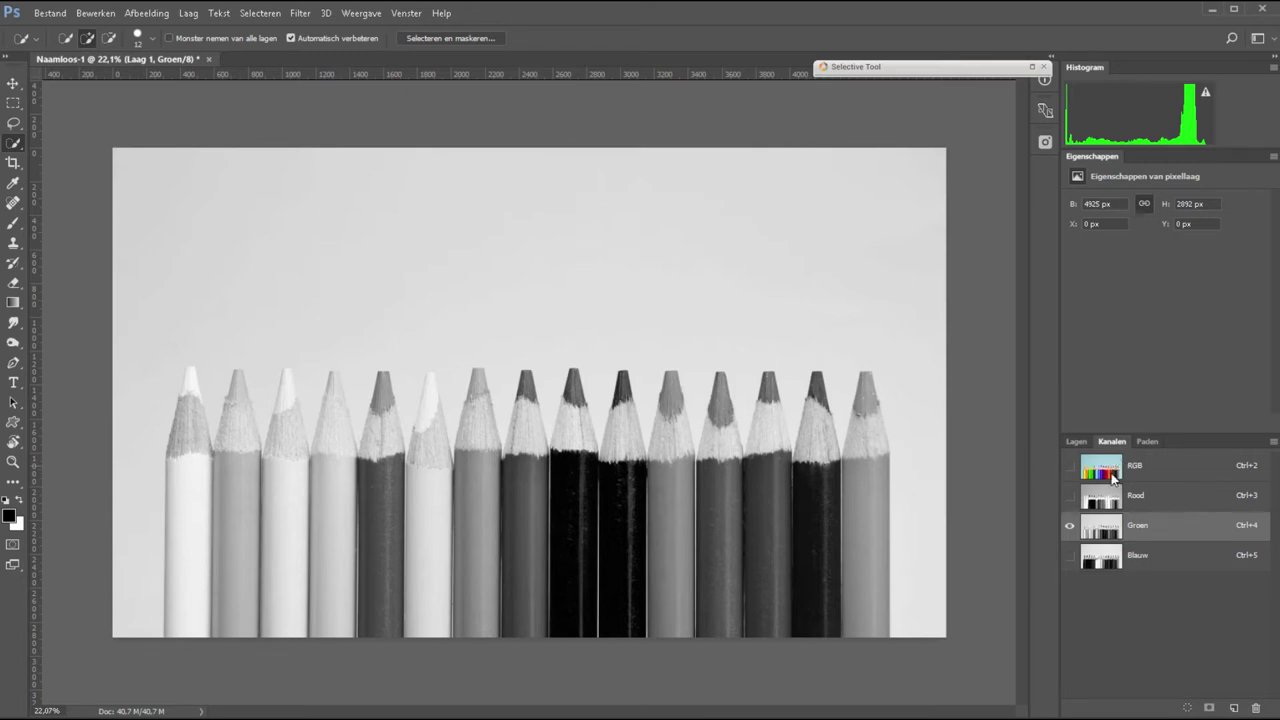
left_click(1160, 468)
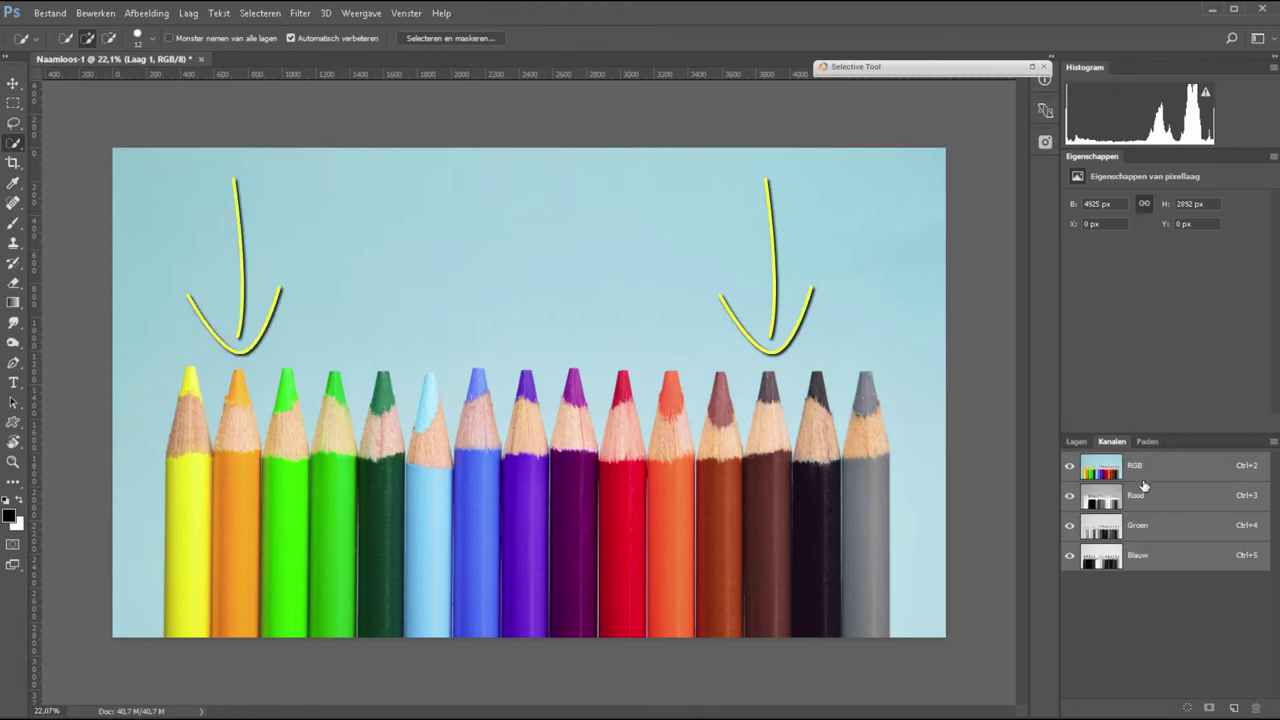
left_click(1076, 441)
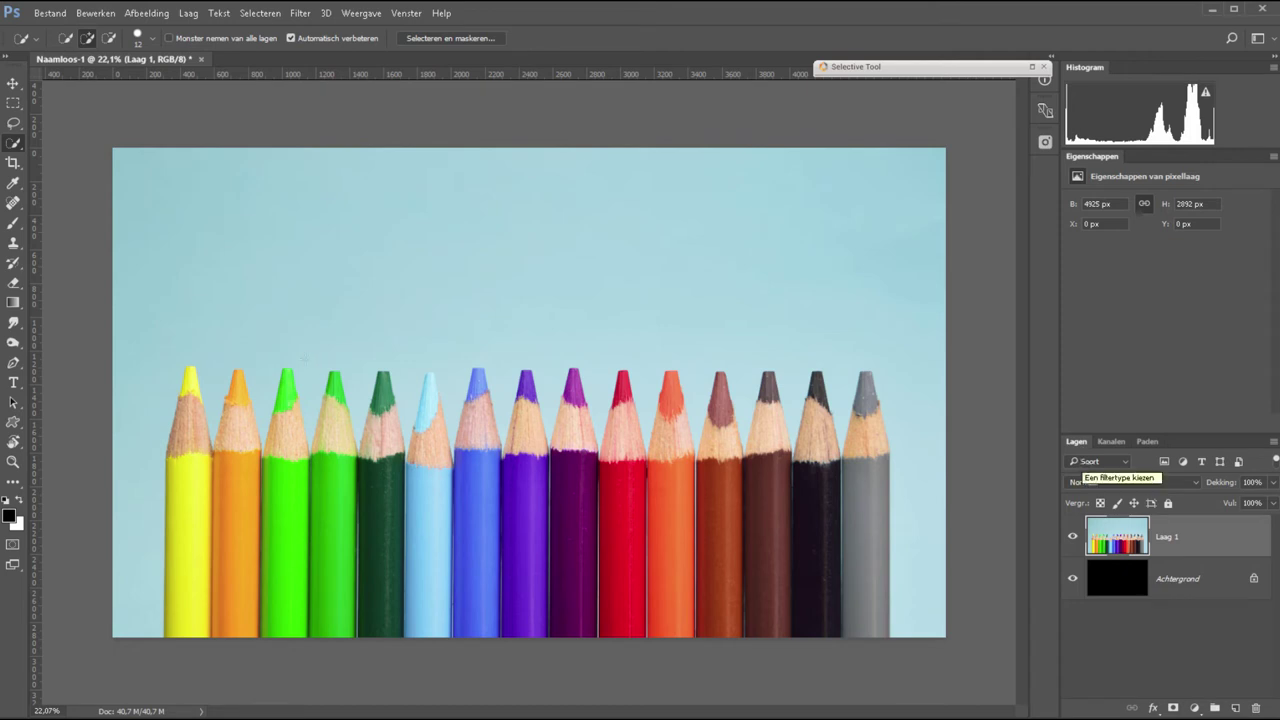
Step: Lasso the dark brown pencil onto new layer Laag 2, verify it, then lasso a band across it
key("l")
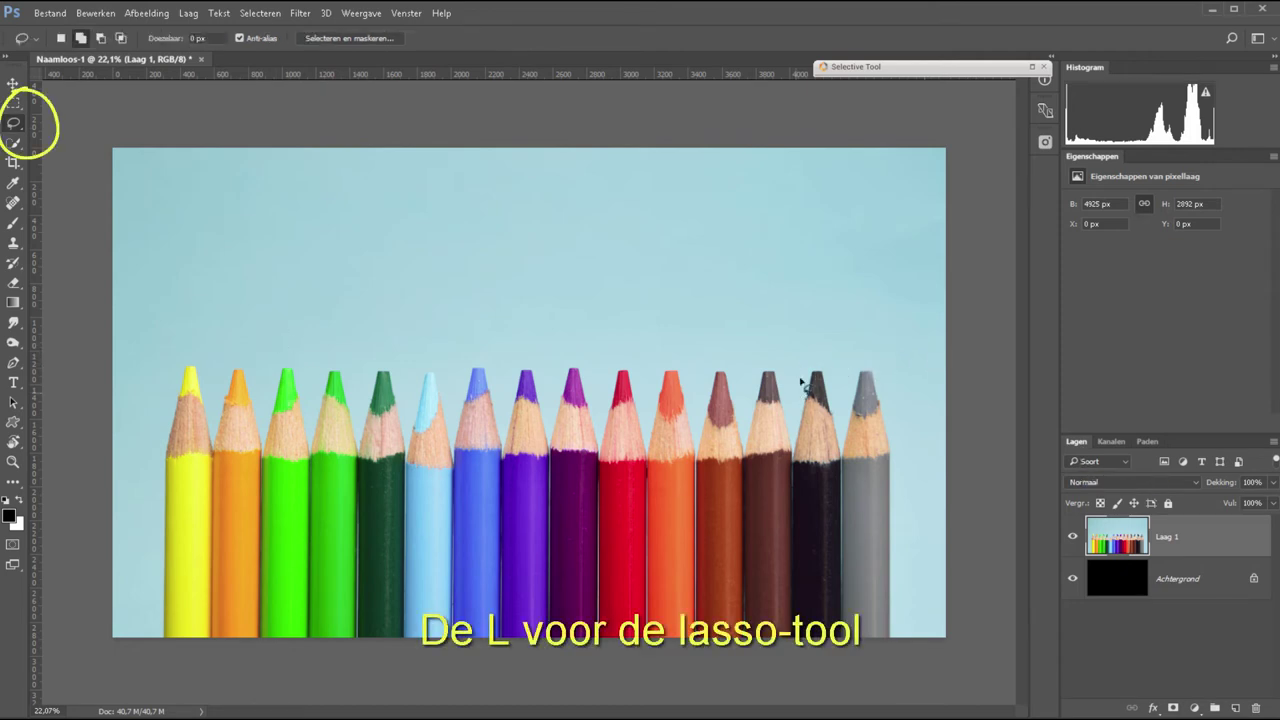
mouse_move(765, 358)
left_mouse_down()
mouse_move(760, 668)
mouse_move(810, 666)
left_mouse_up()
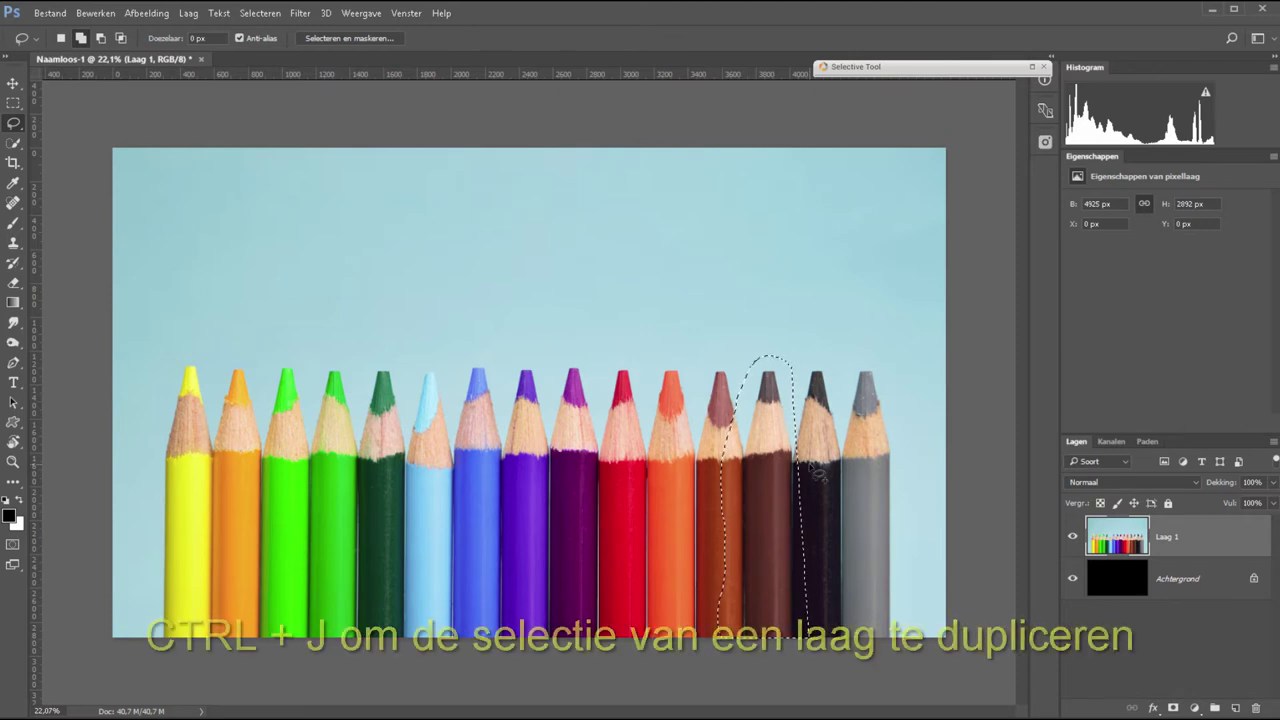
key("ctrl+j")
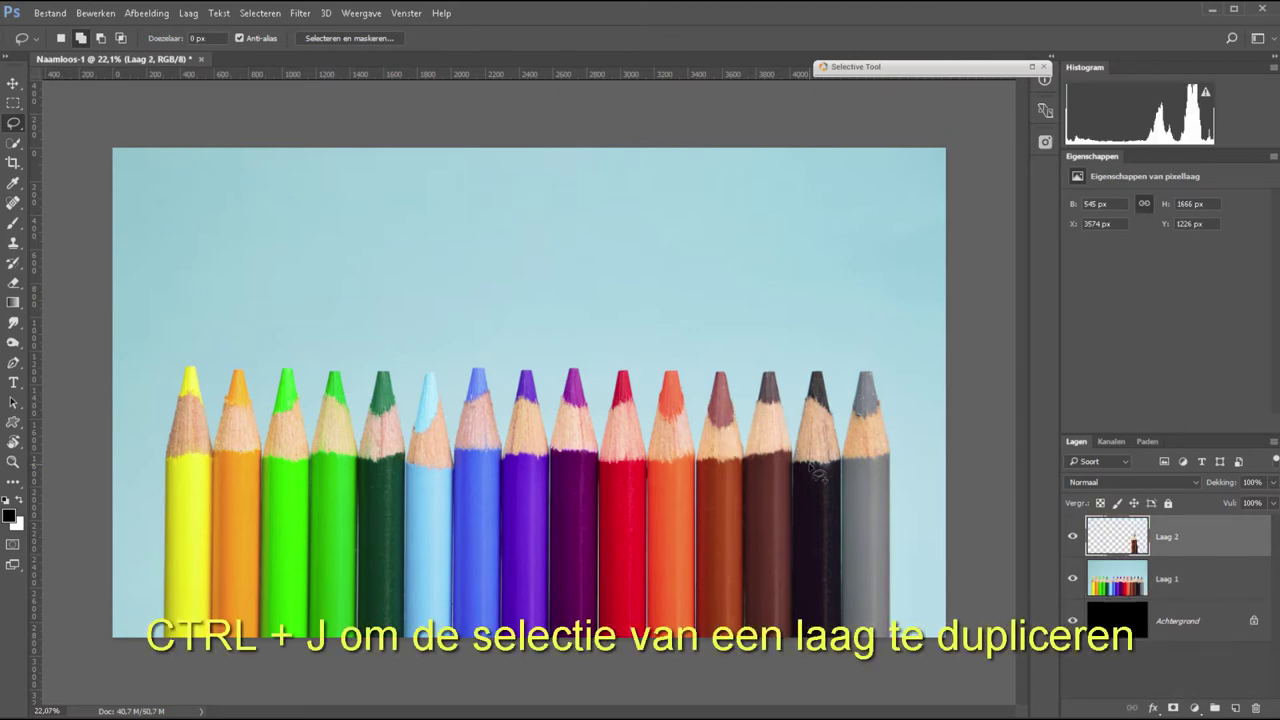
left_click(1073, 580)
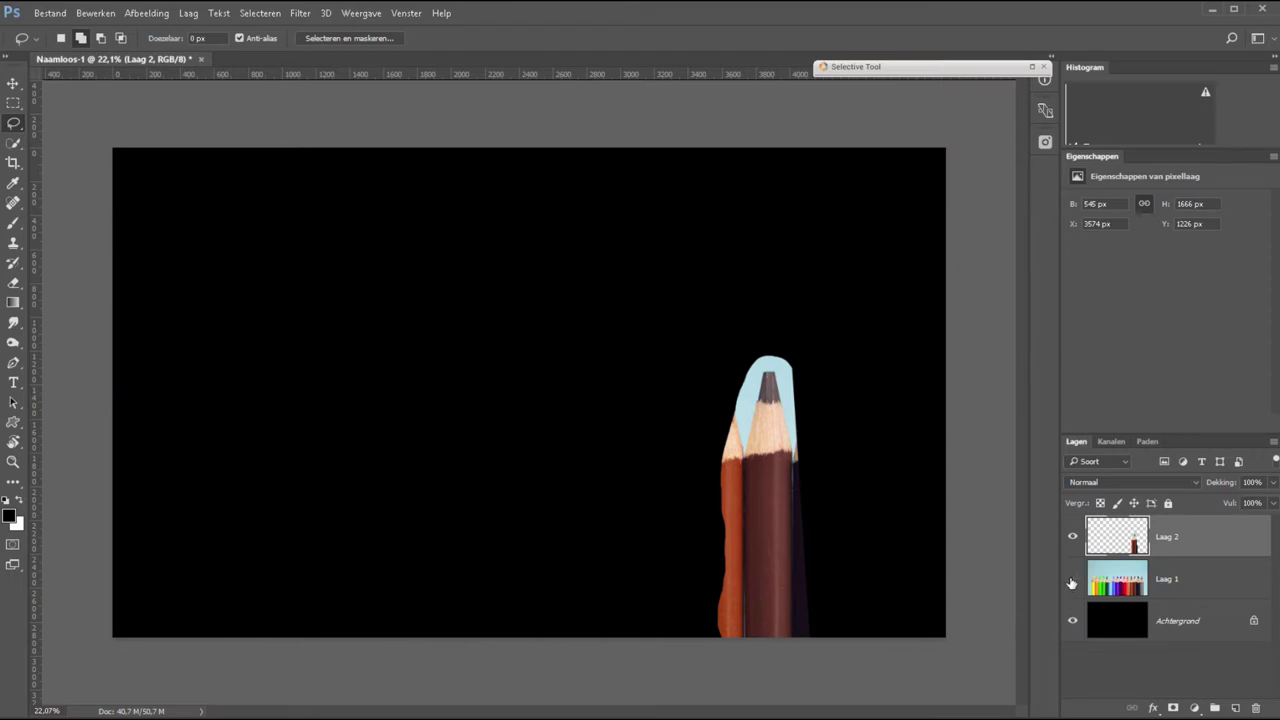
left_click(1073, 580)
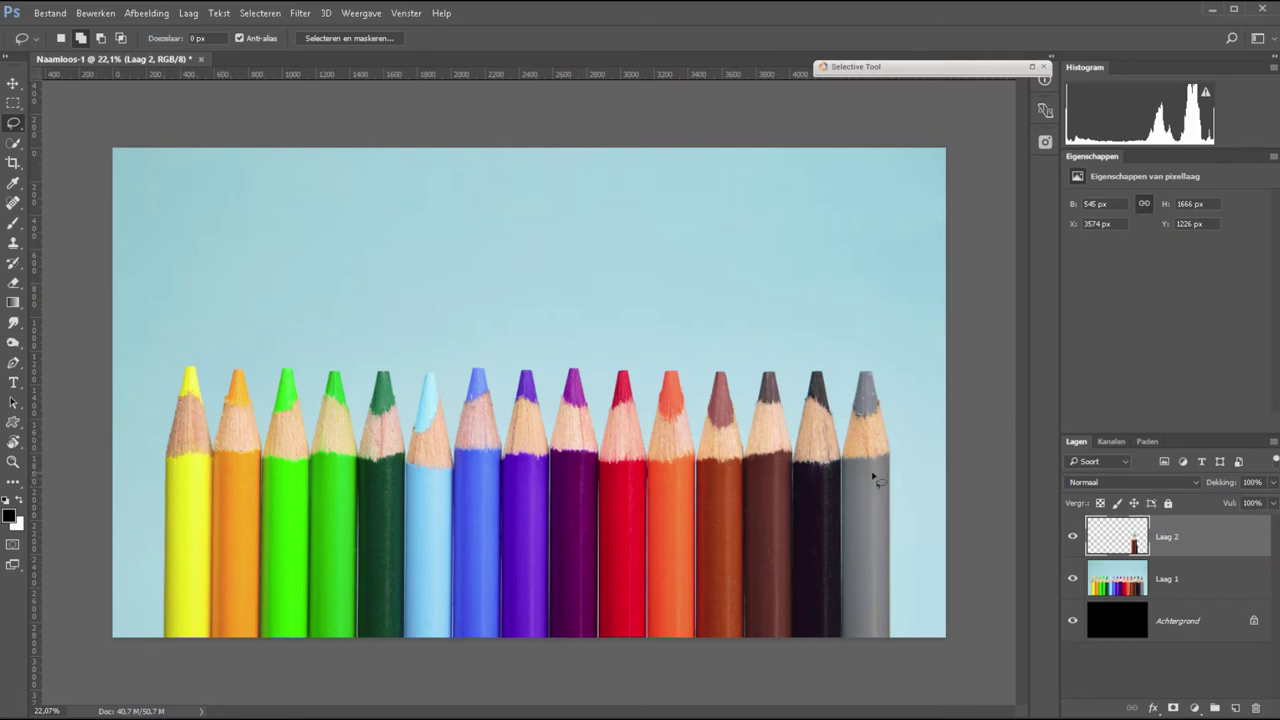
left_click_drag(742, 503, 733, 550)
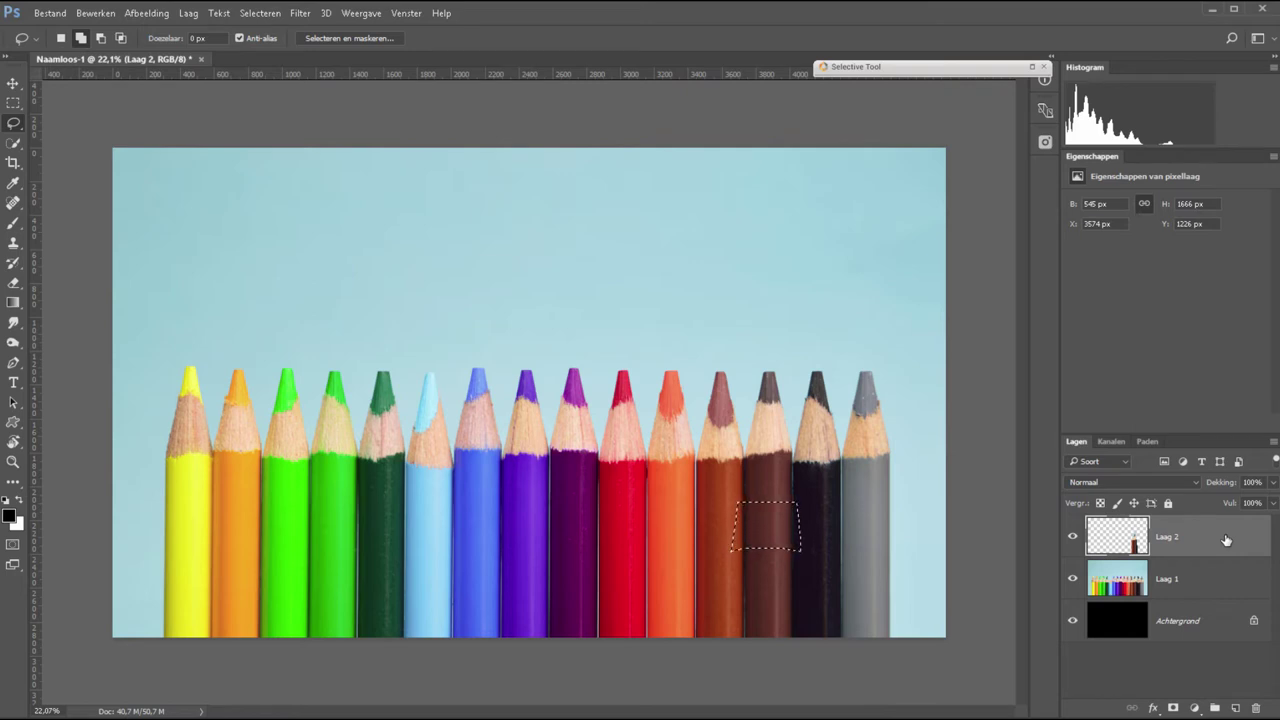
Step: Copy the brown band to Laag 3 and move it left across the yellow and orange pencils
key("ctrl+j")
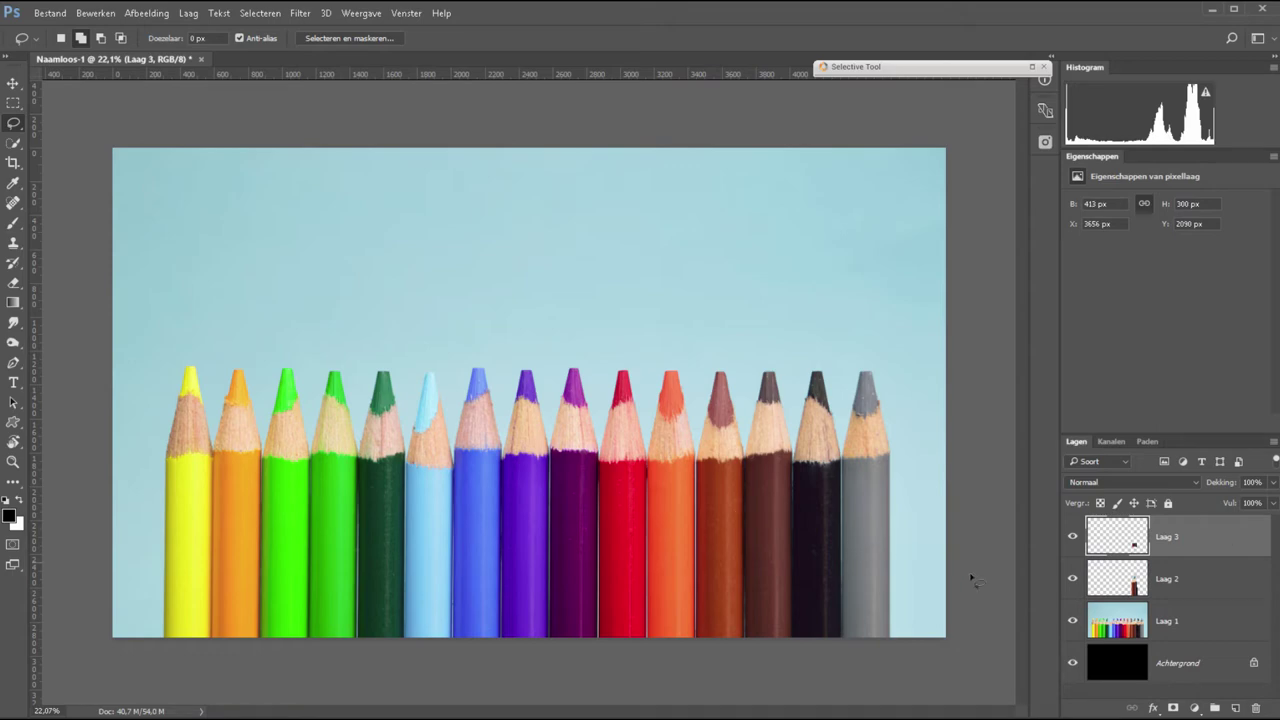
left_click(1072, 540, "alt")
key("v")
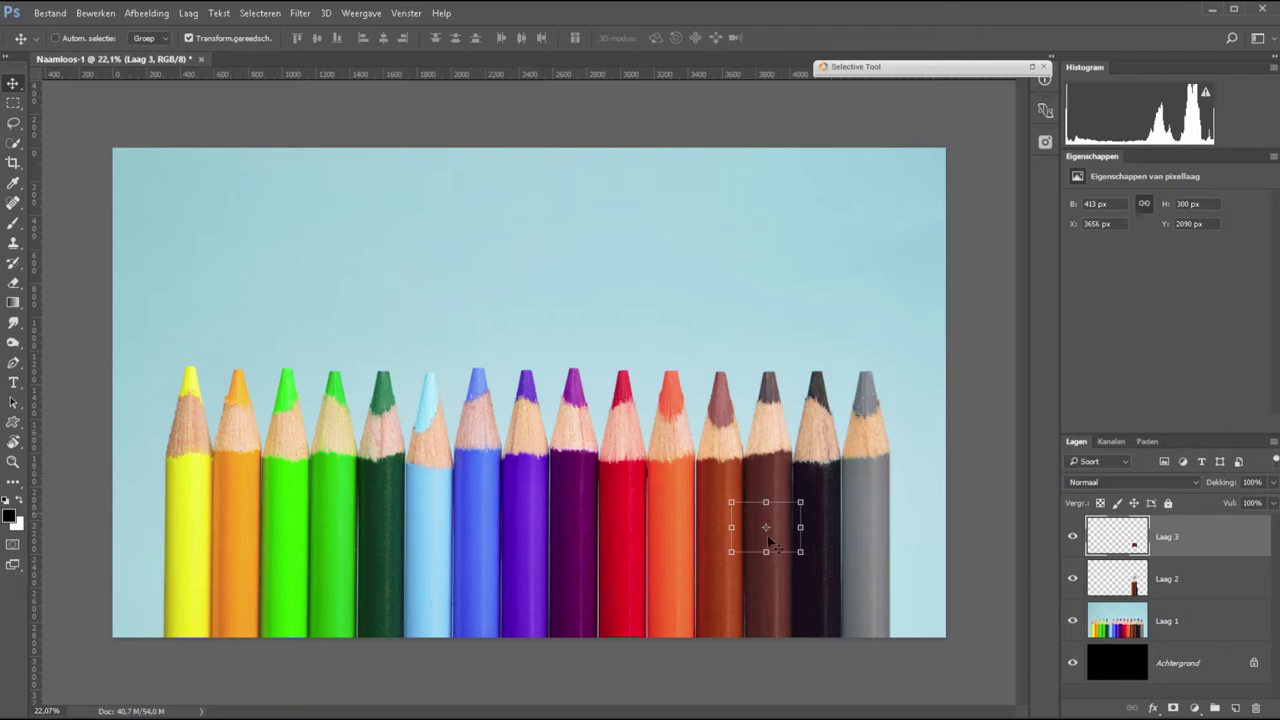
mouse_move(760, 543)
left_mouse_down()
mouse_move(547, 535)
mouse_move(410, 505)
mouse_move(252, 511)
mouse_move(237, 538)
left_mouse_up()
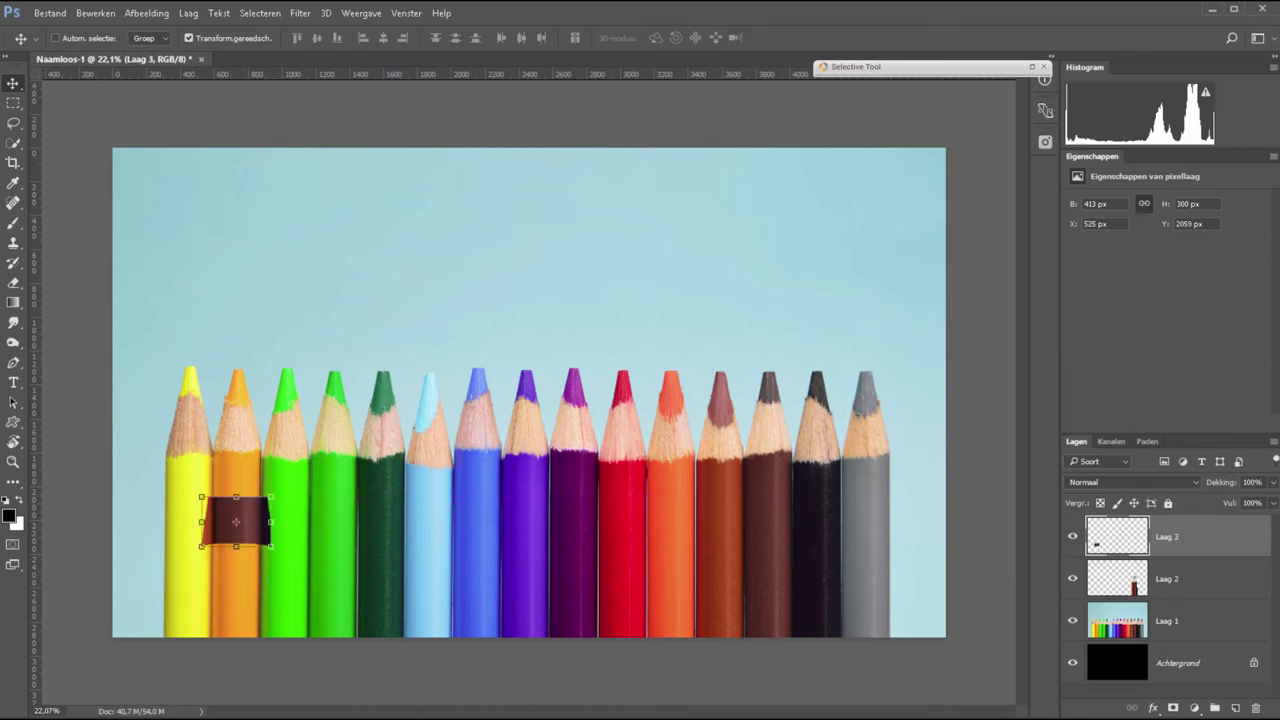
key("z")
key("ctrl+0")
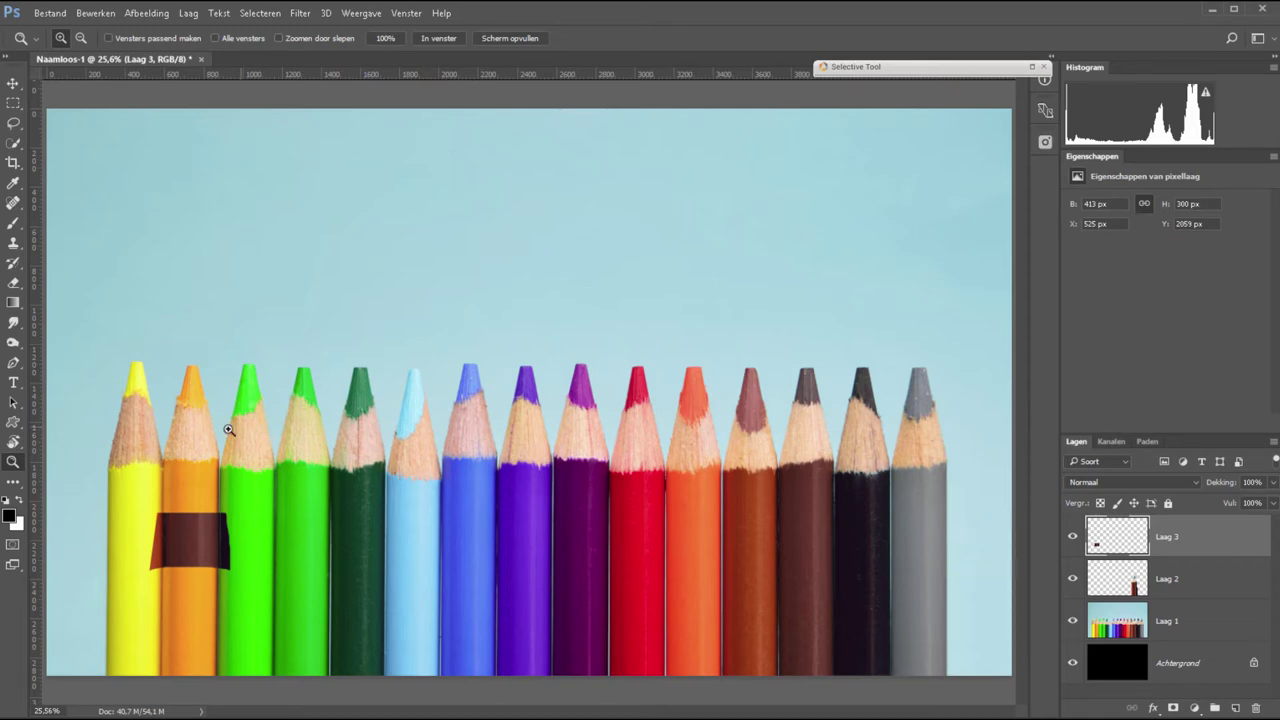
Step: Merge the brown band down into the copied pencil layer, checking it with the photo hidden
left_click_drag(134, 500, 270, 605)
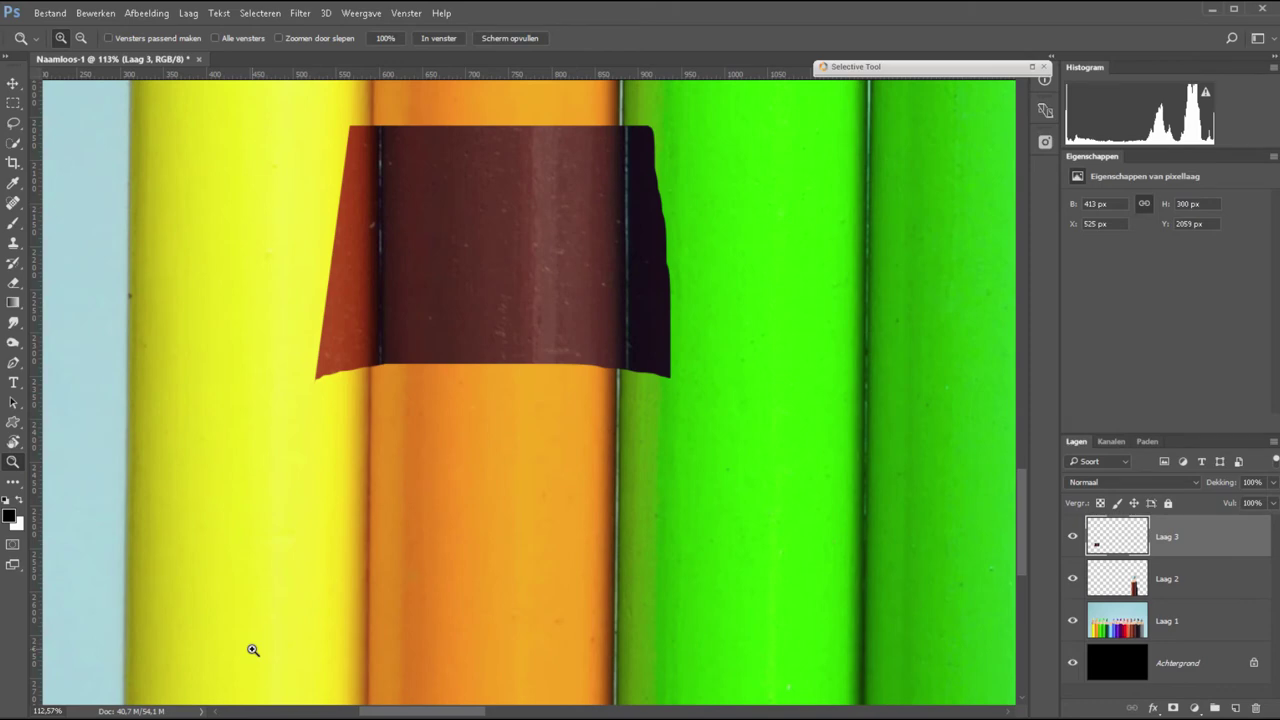
key("ctrl+0")
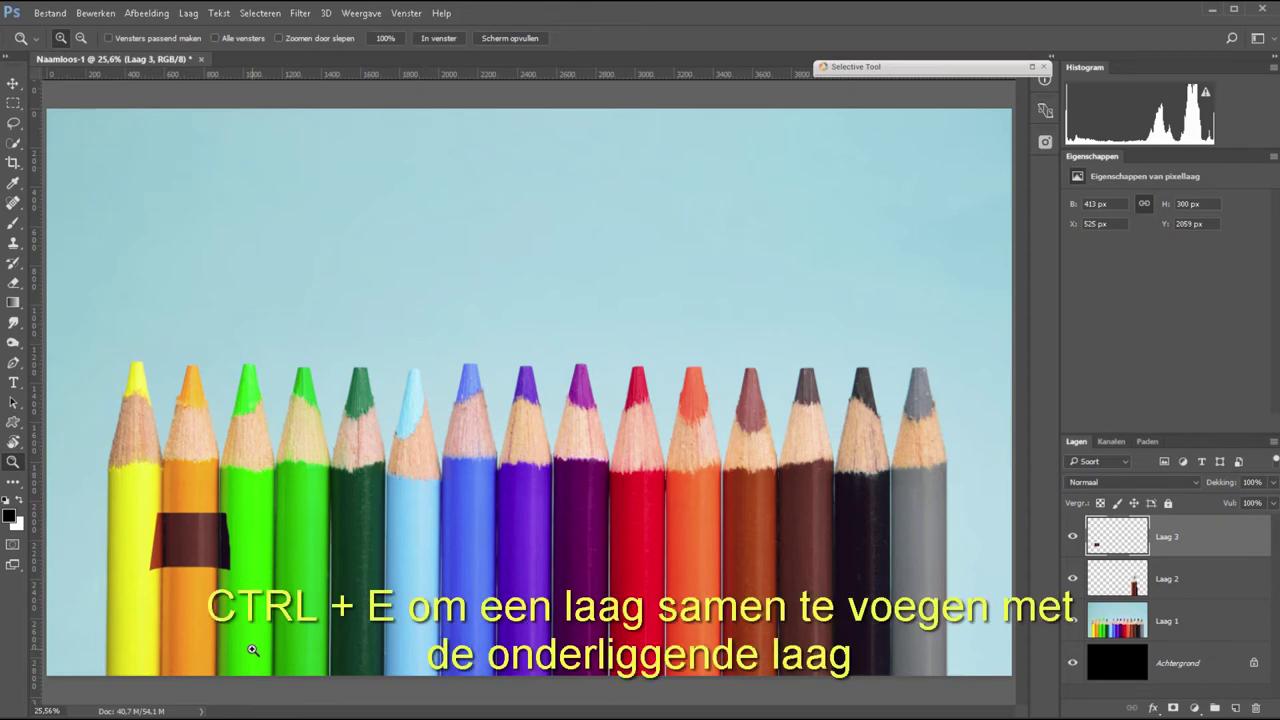
key("ctrl+e")
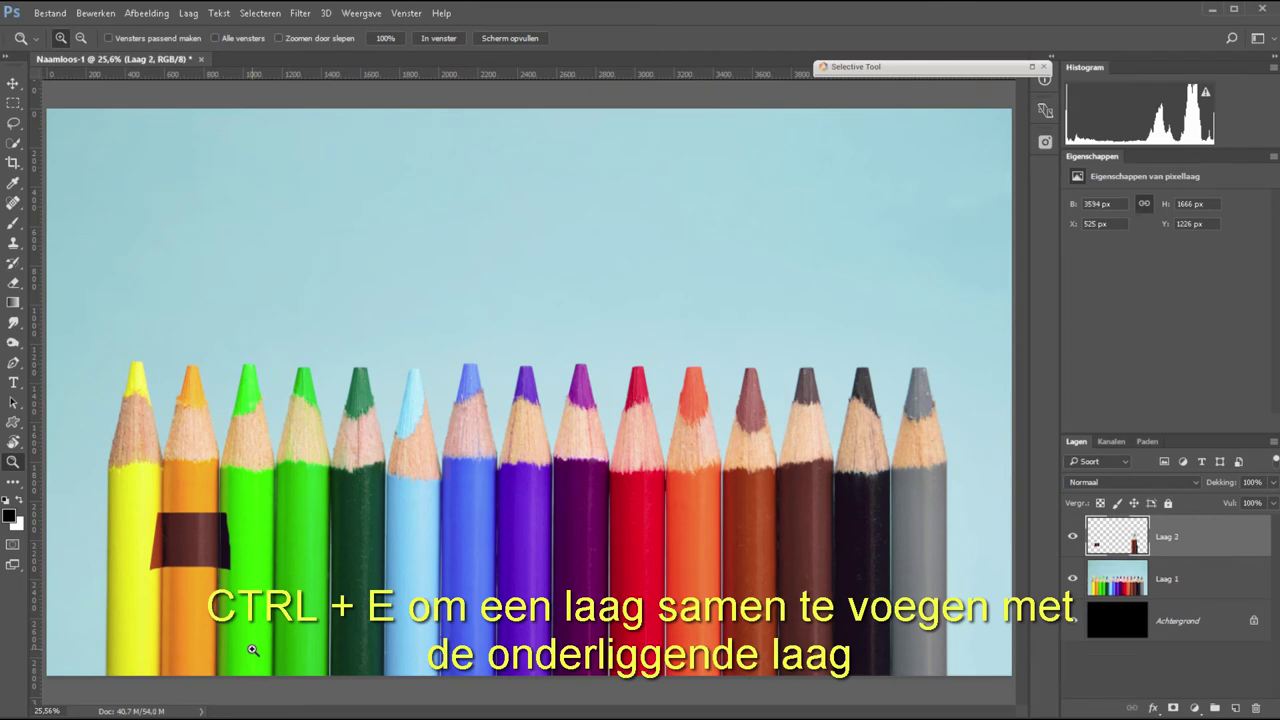
left_click(1073, 579)
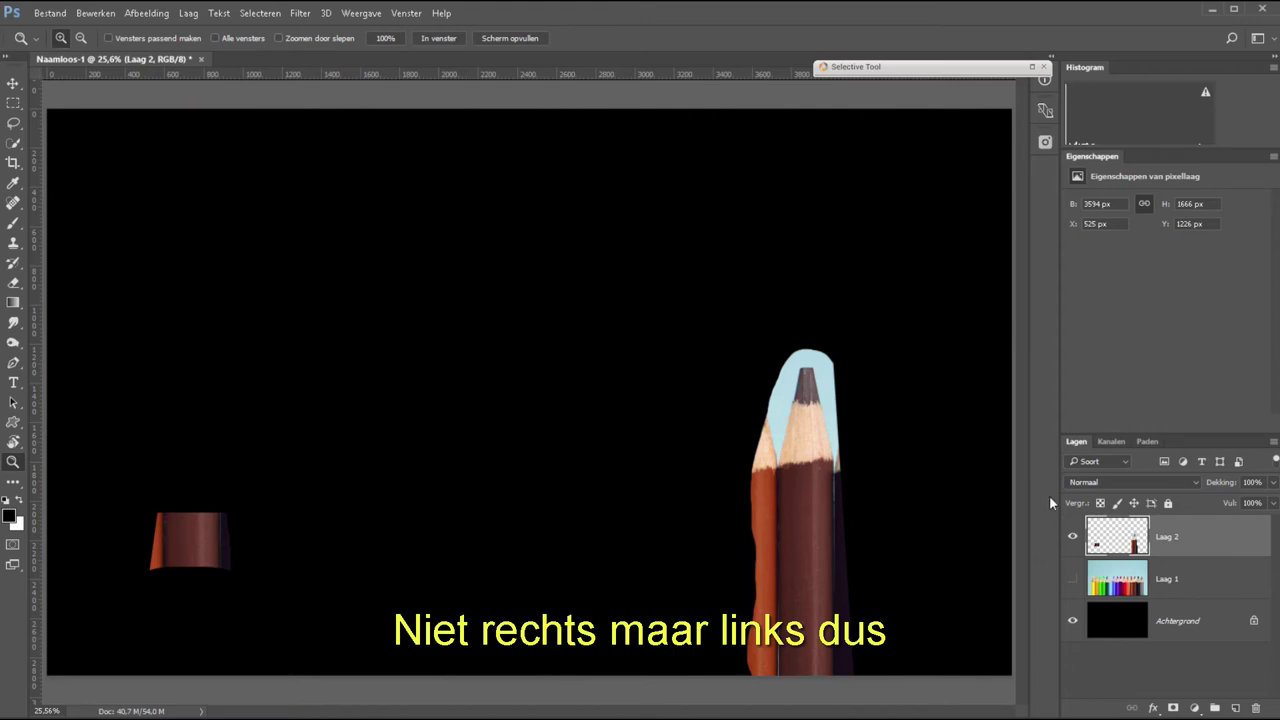
left_click(1073, 579)
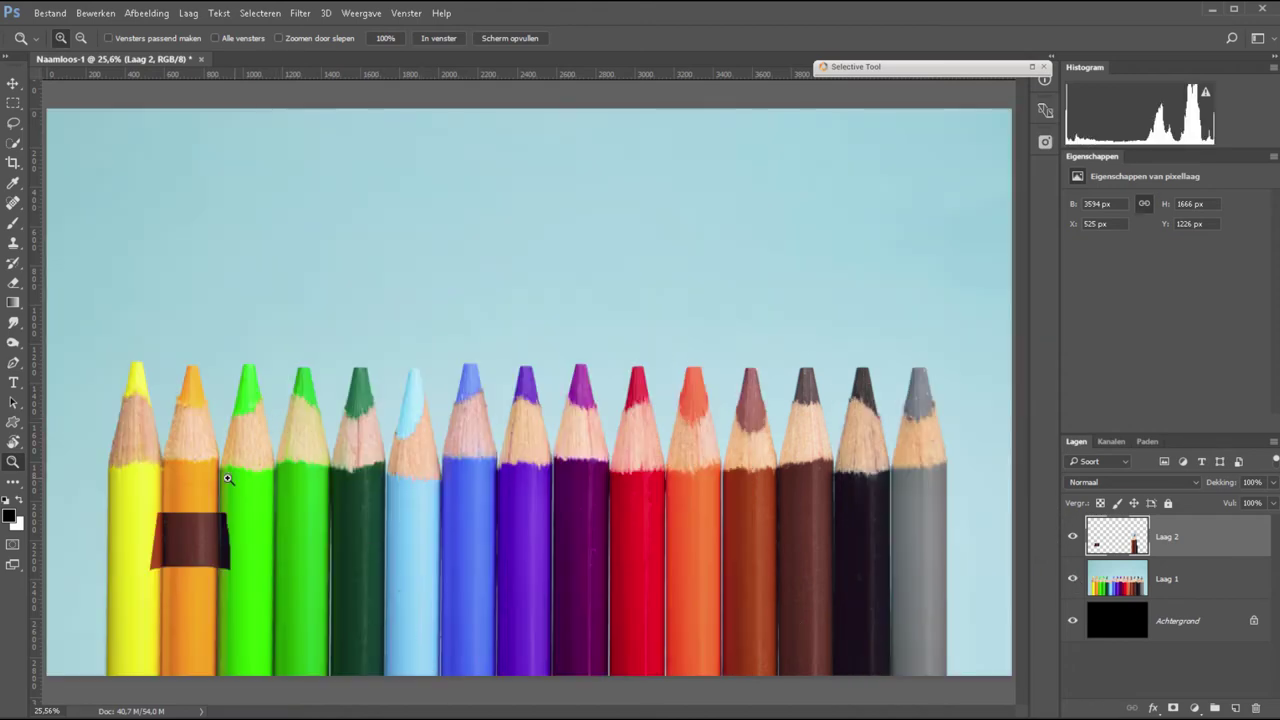
Step: Zoom onto the patch over the orange pencil and view only its Rood channel
mouse_move(138, 497)
left_mouse_down()
mouse_move(258, 620)
mouse_move(234, 628)
left_mouse_up()
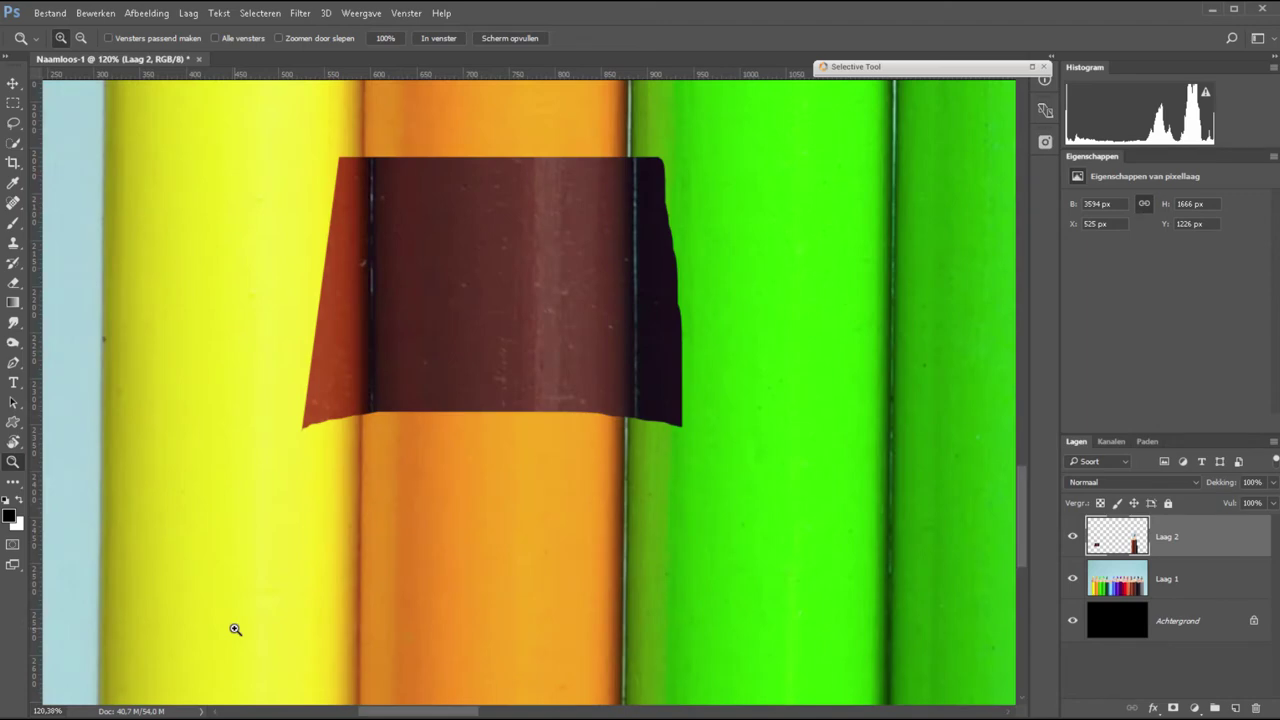
left_click(1113, 442)
left_click(1140, 500)
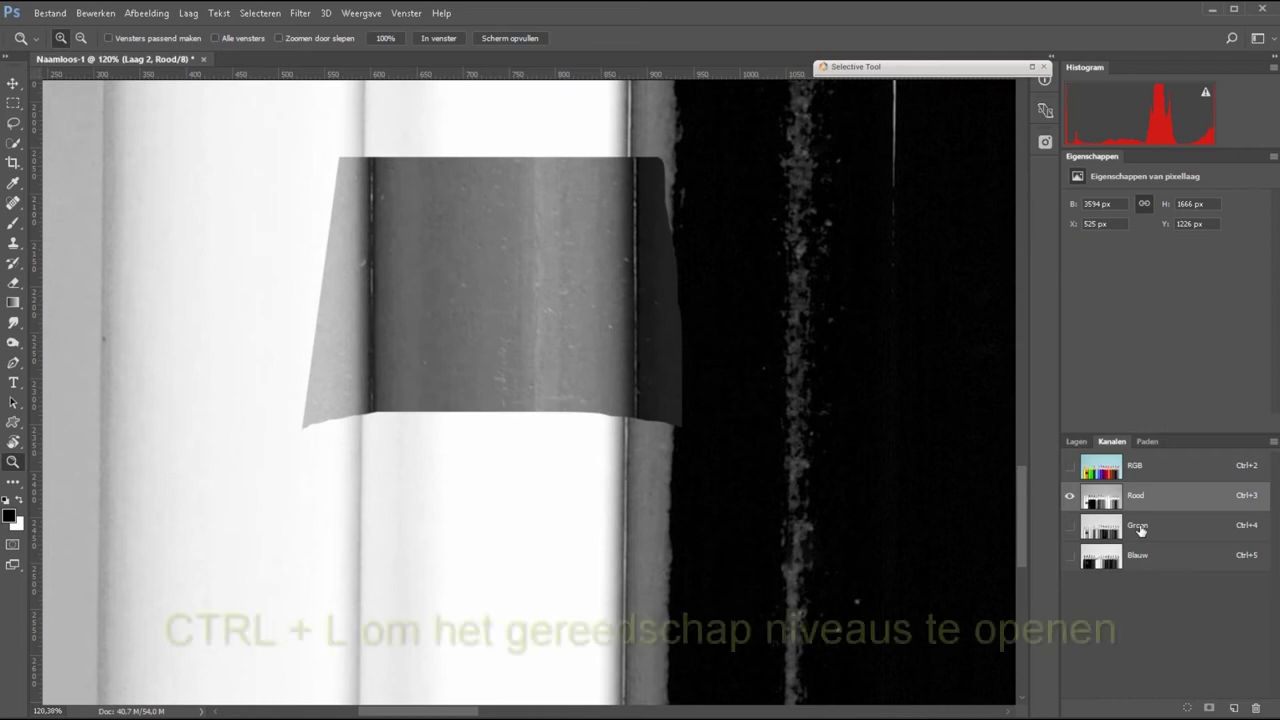
Step: Apply Levels 0, 2,21, 91 to the Rood channel, then return to the RGB composite
key("ctrl+l")
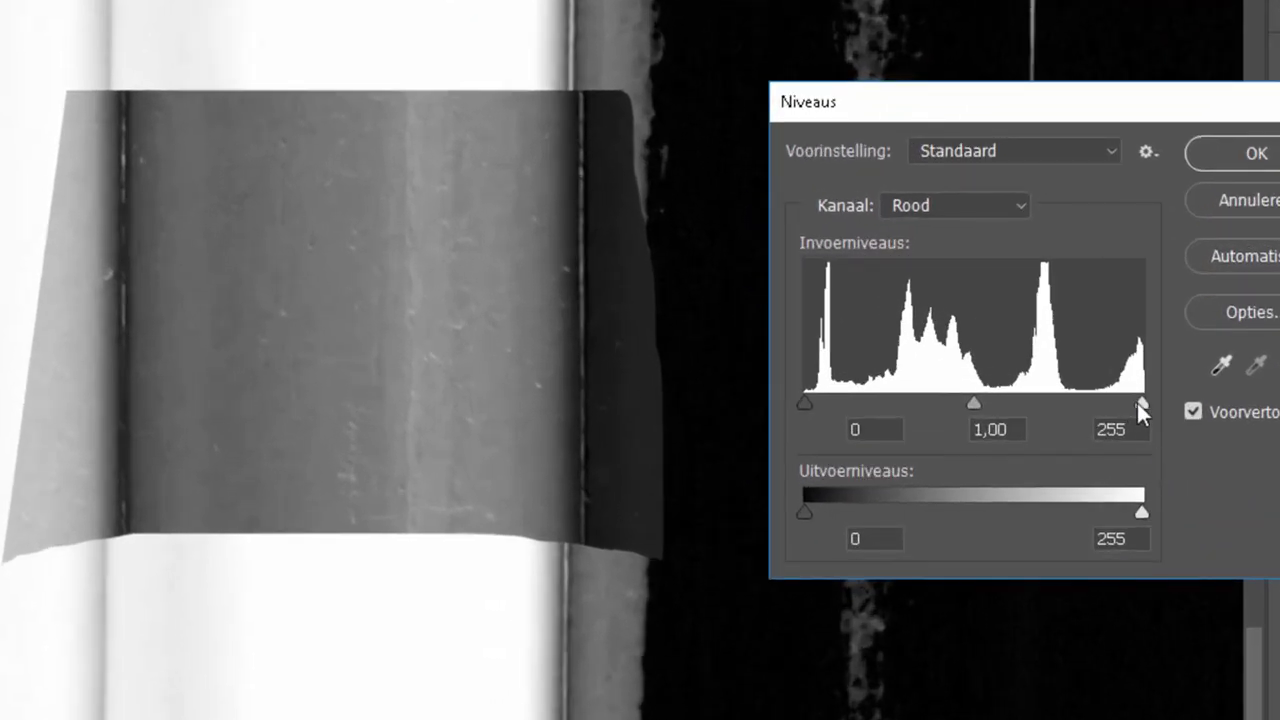
left_click_drag(1141, 403, 1000, 404)
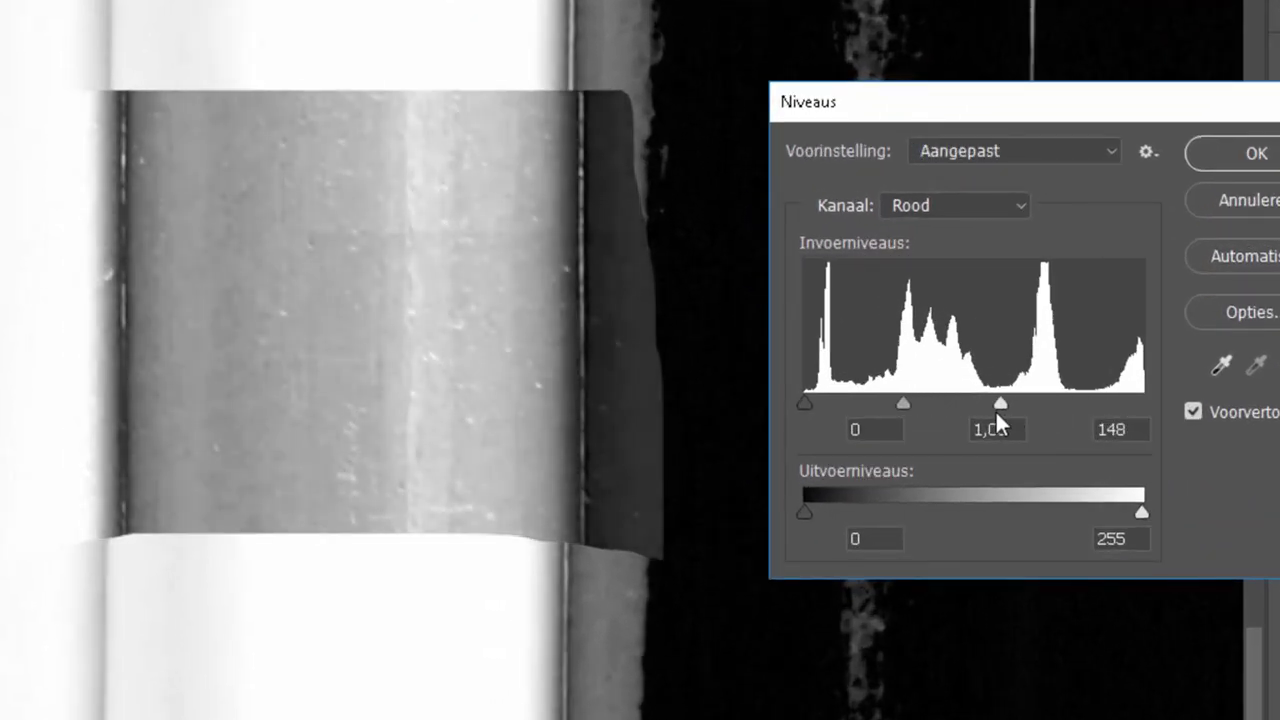
left_click_drag(1000, 404, 944, 404)
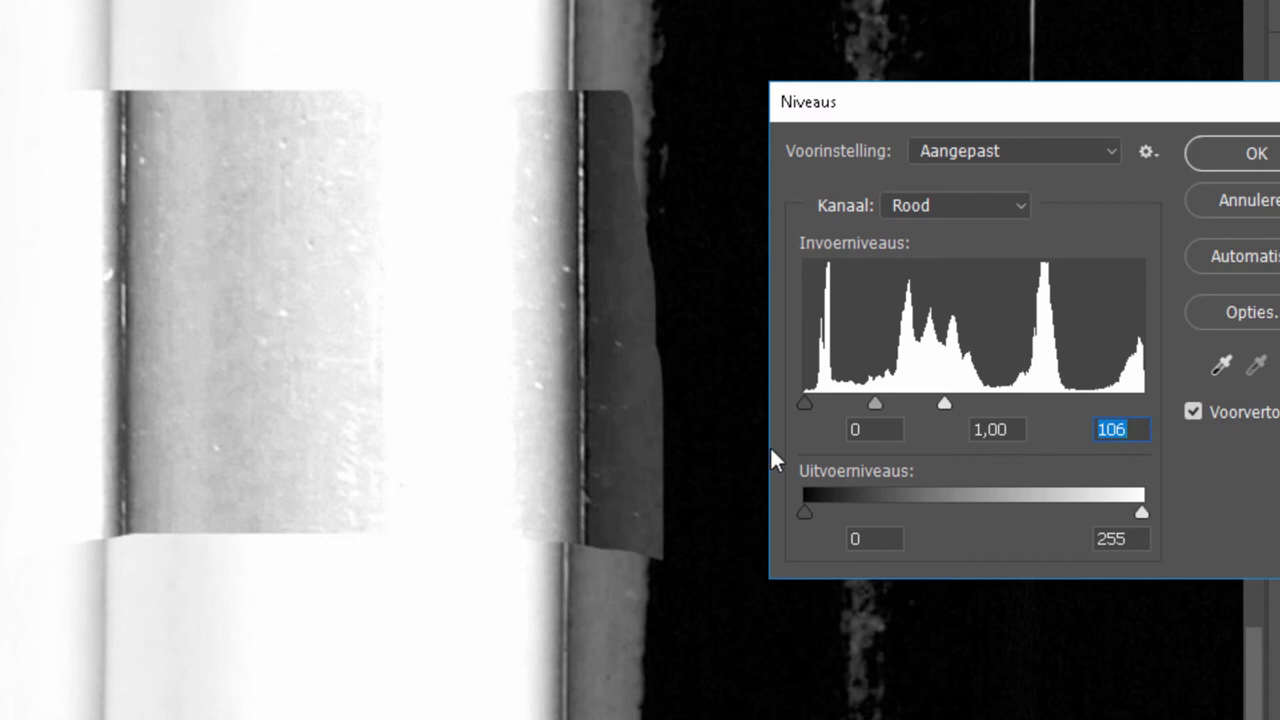
left_click_drag(873, 405, 845, 405)
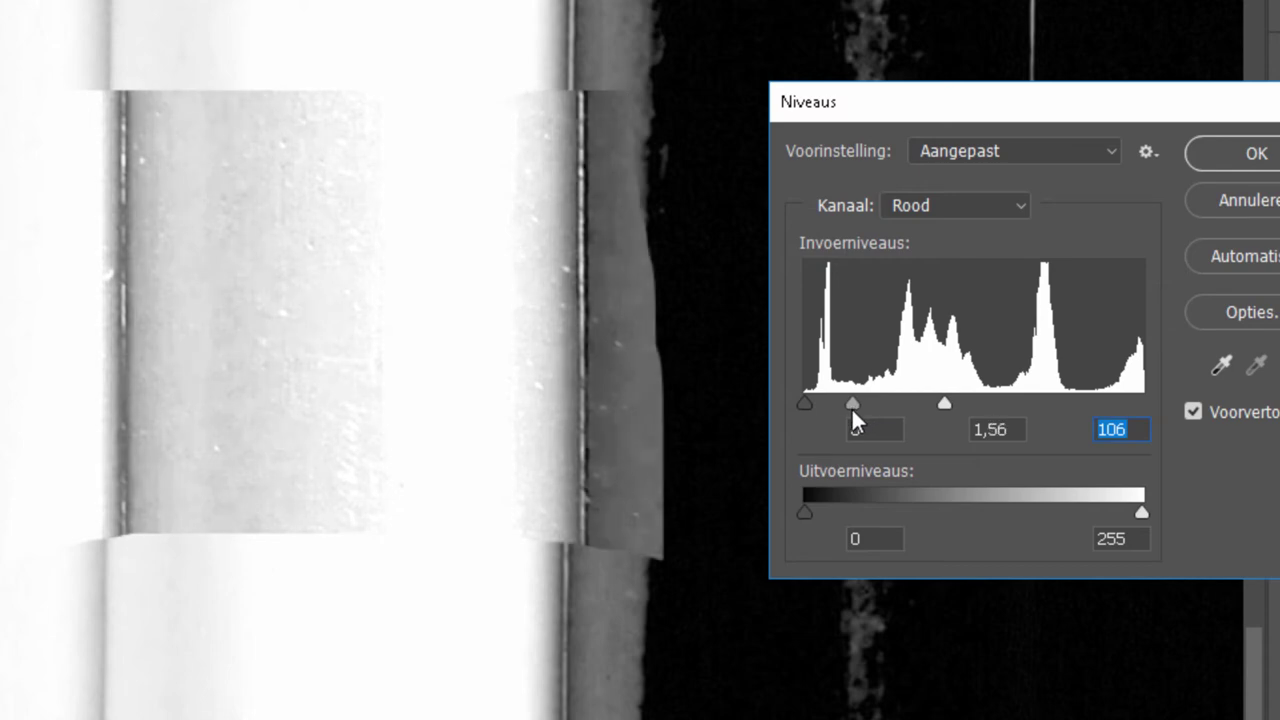
left_click_drag(944, 404, 925, 405)
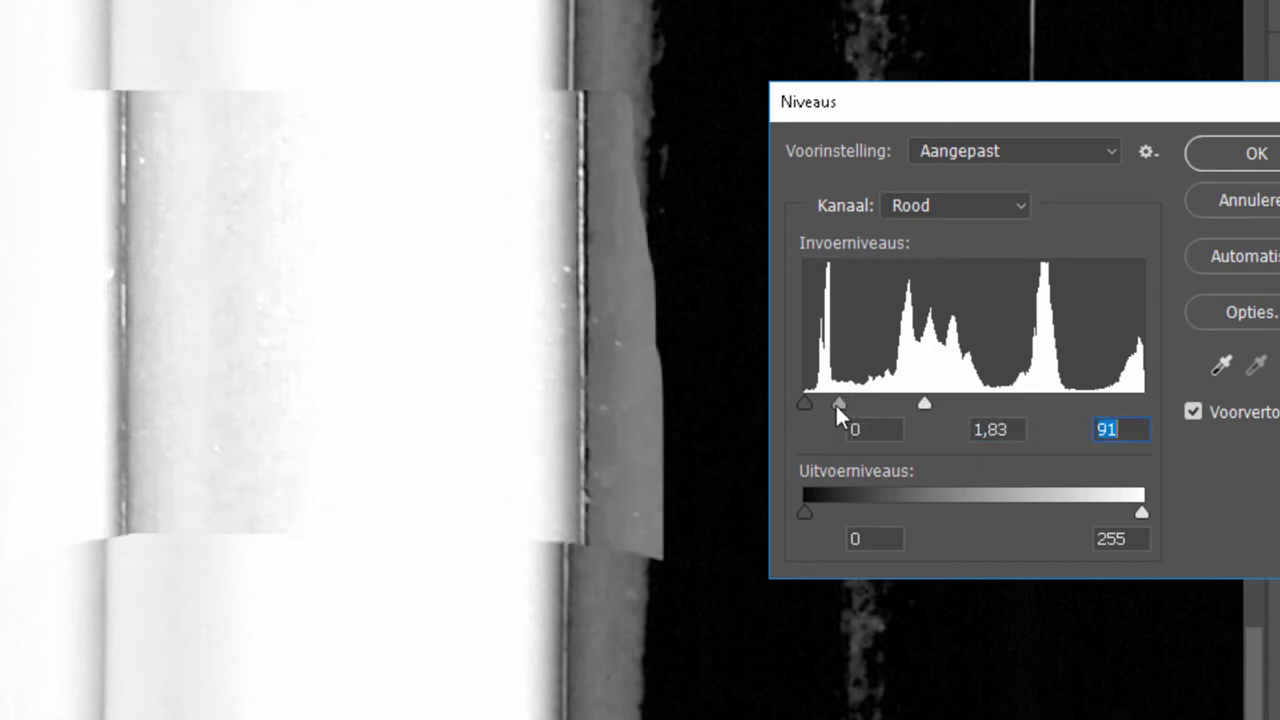
left_click_drag(835, 403, 831, 404)
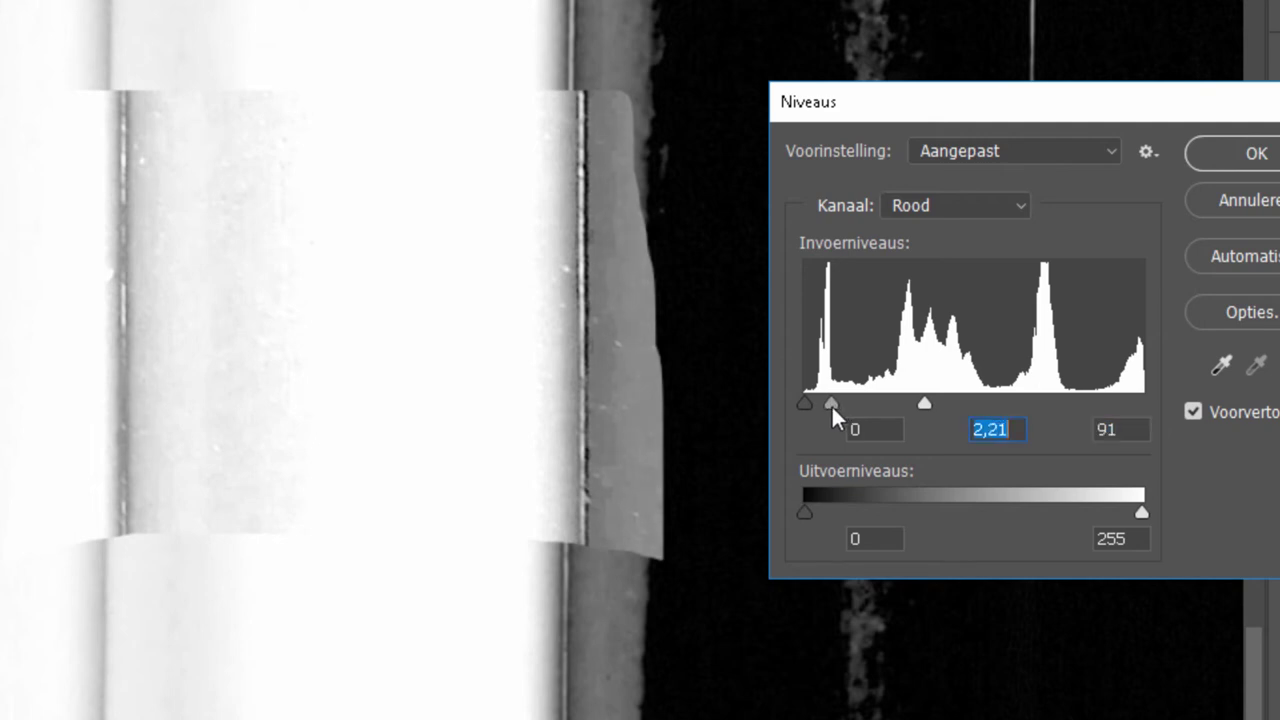
left_click(1224, 149)
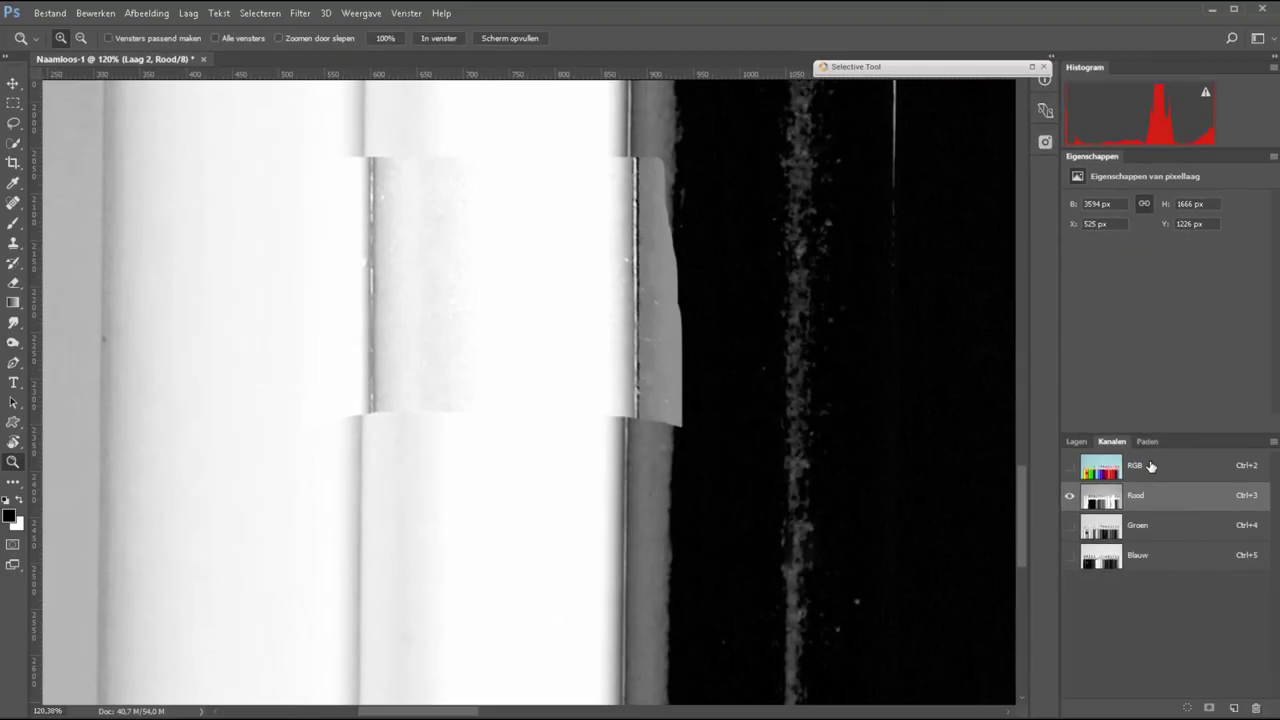
left_click(1100, 466)
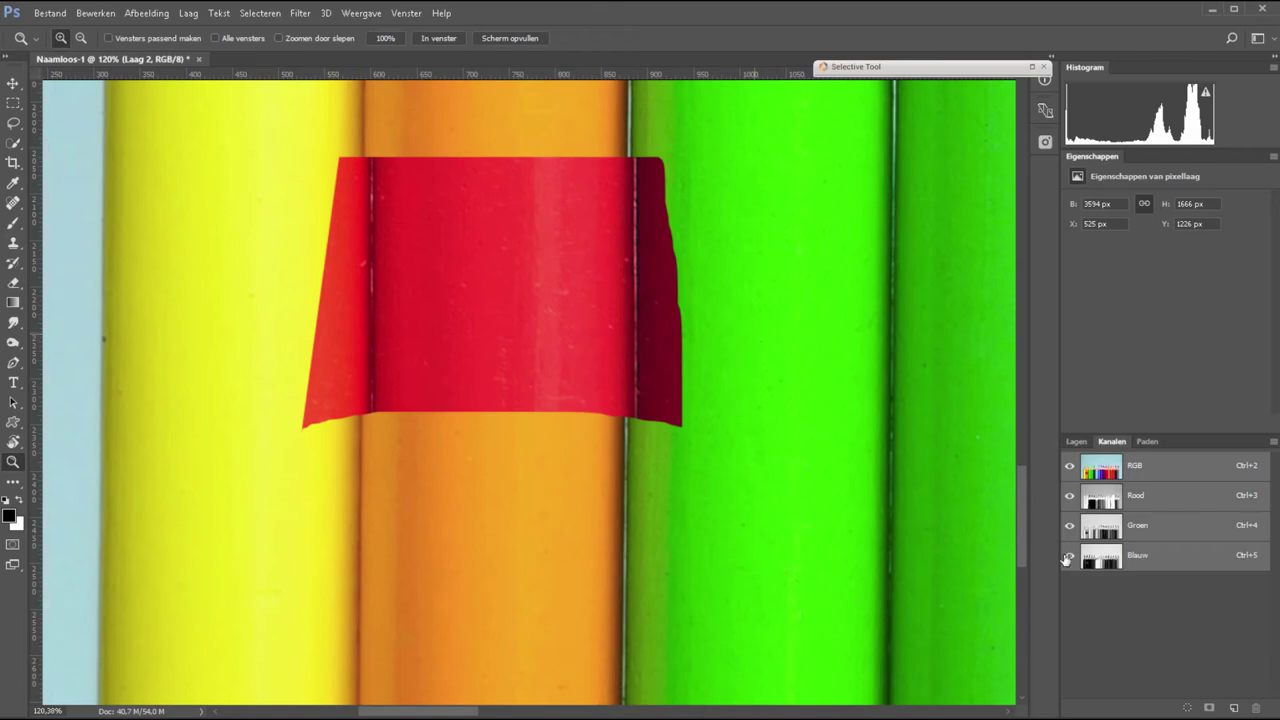
Step: Apply Levels 0, 1,55, 89 to the Groen channel, then view the Blauw channel alone
left_click(1160, 532)
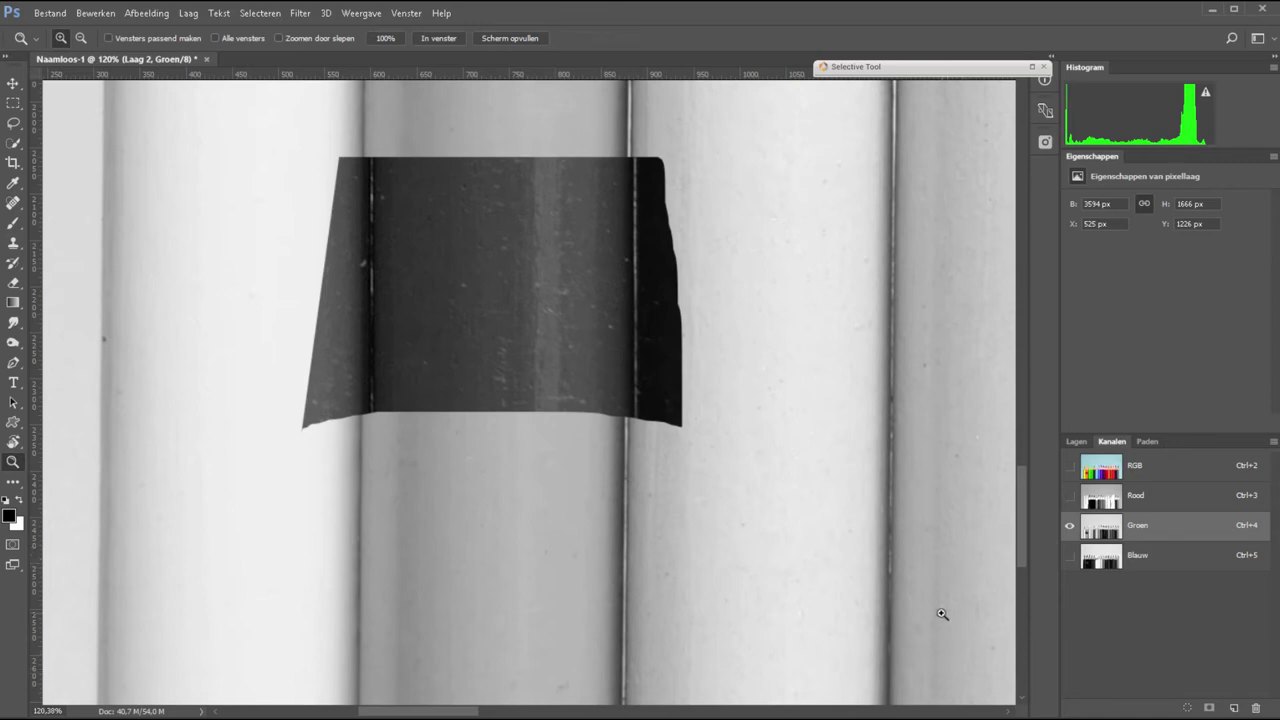
key("ctrl+l")
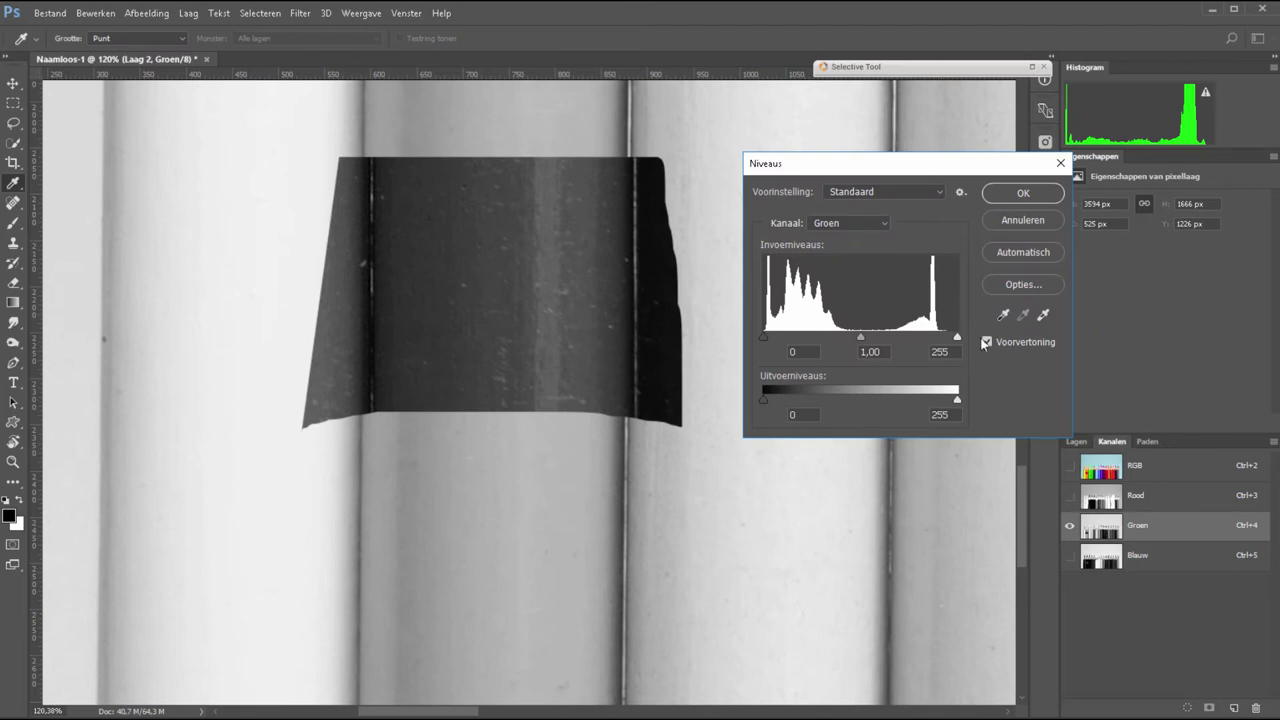
left_click_drag(958, 338, 788, 341)
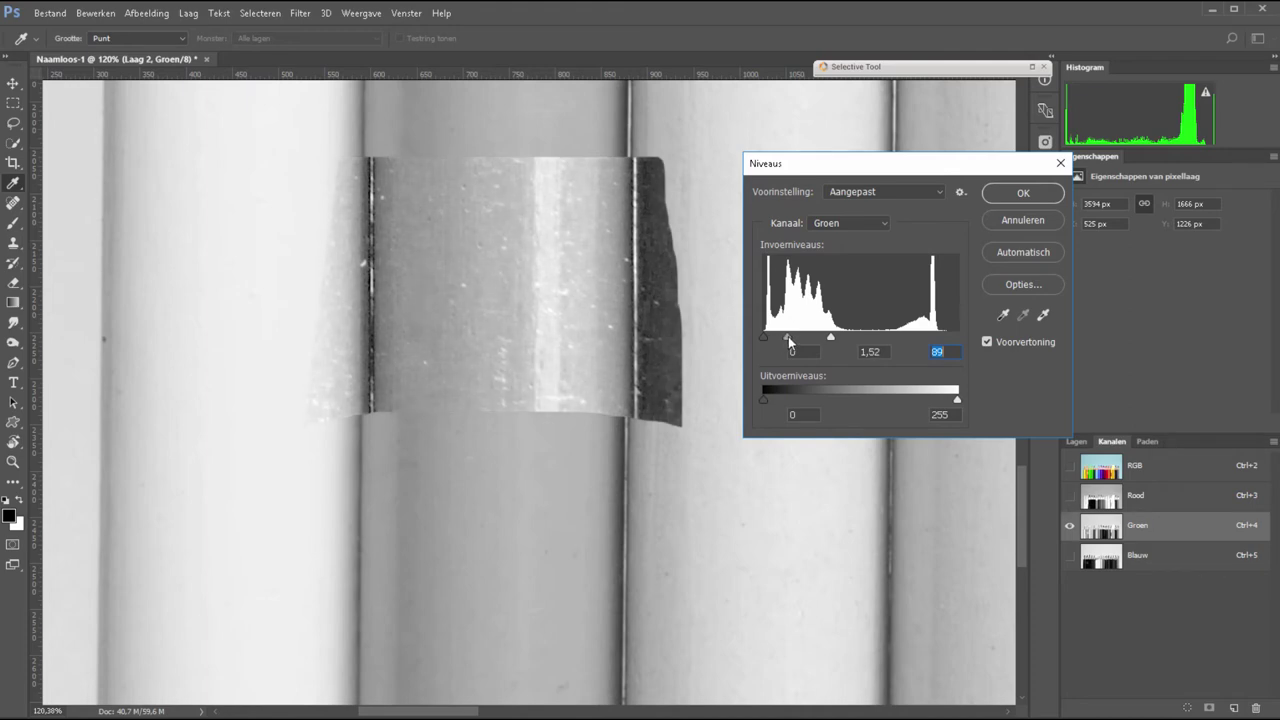
left_click_drag(787, 337, 786, 341)
type("1,55")
left_click(1008, 198)
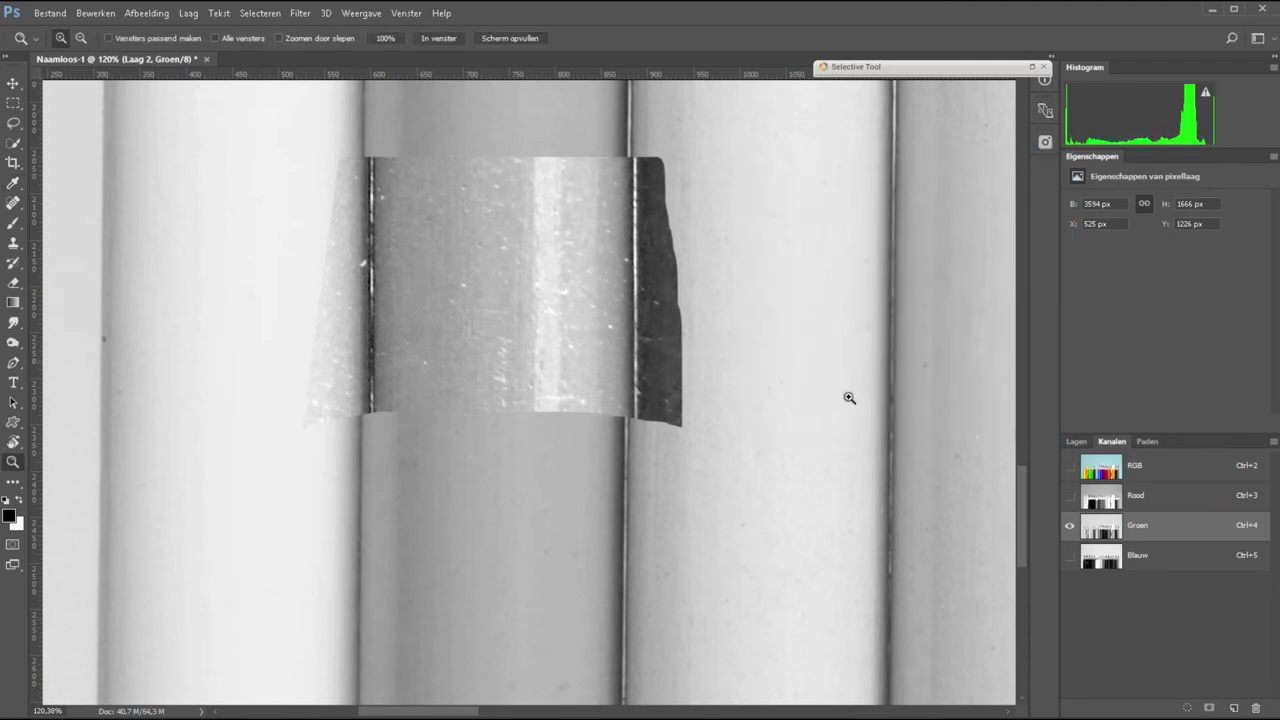
left_click(1154, 559)
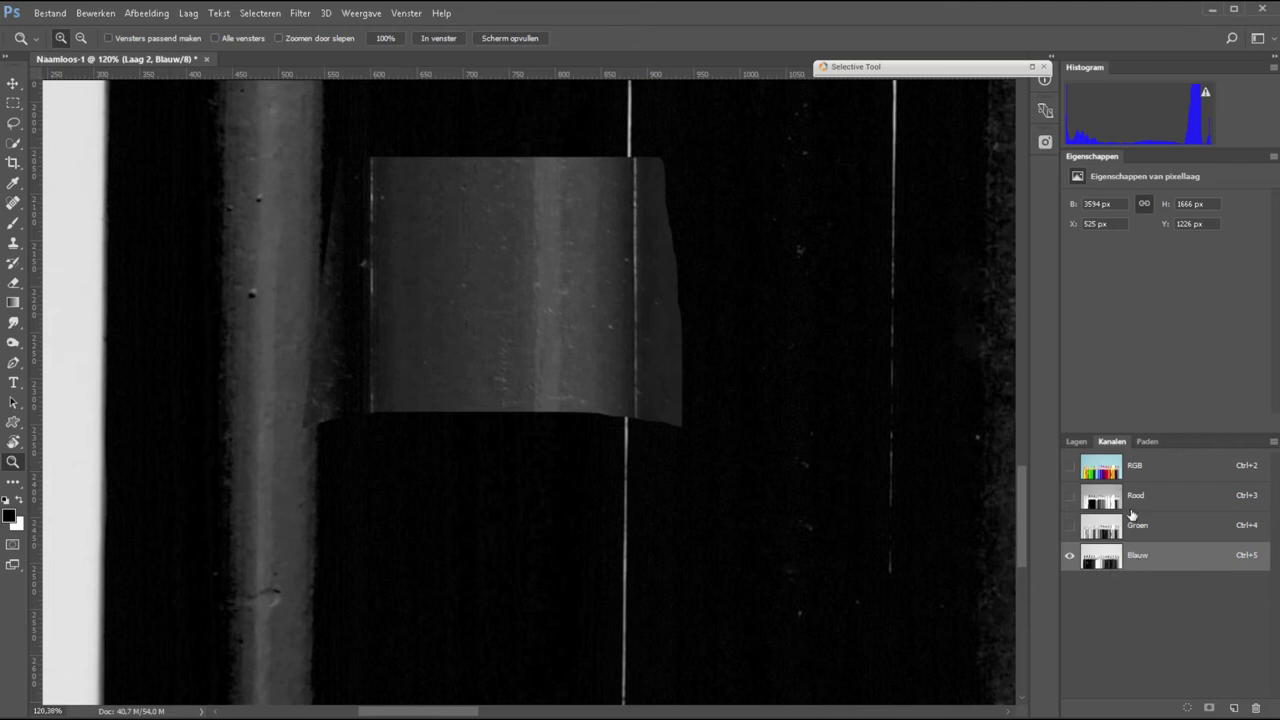
Step: Apply Levels with black input 69 to the Blauw channel, then fit the image in the window
key("ctrl+l")
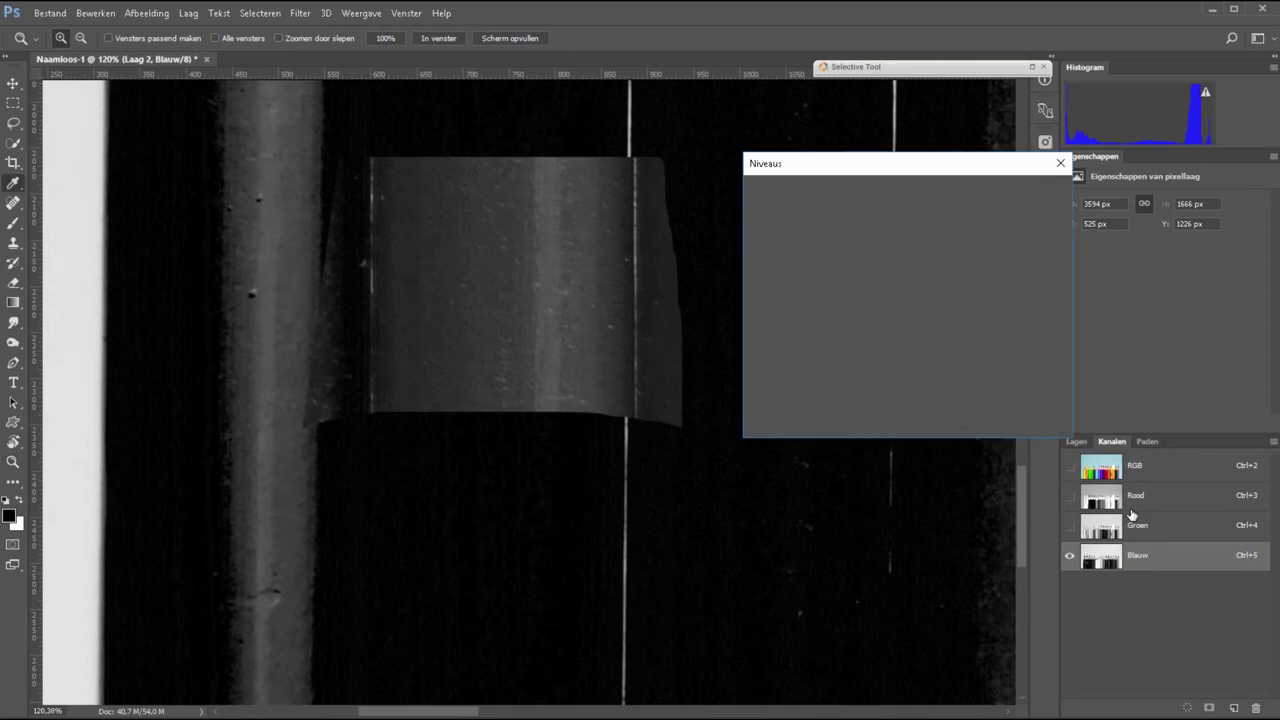
left_click_drag(764, 339, 815, 339)
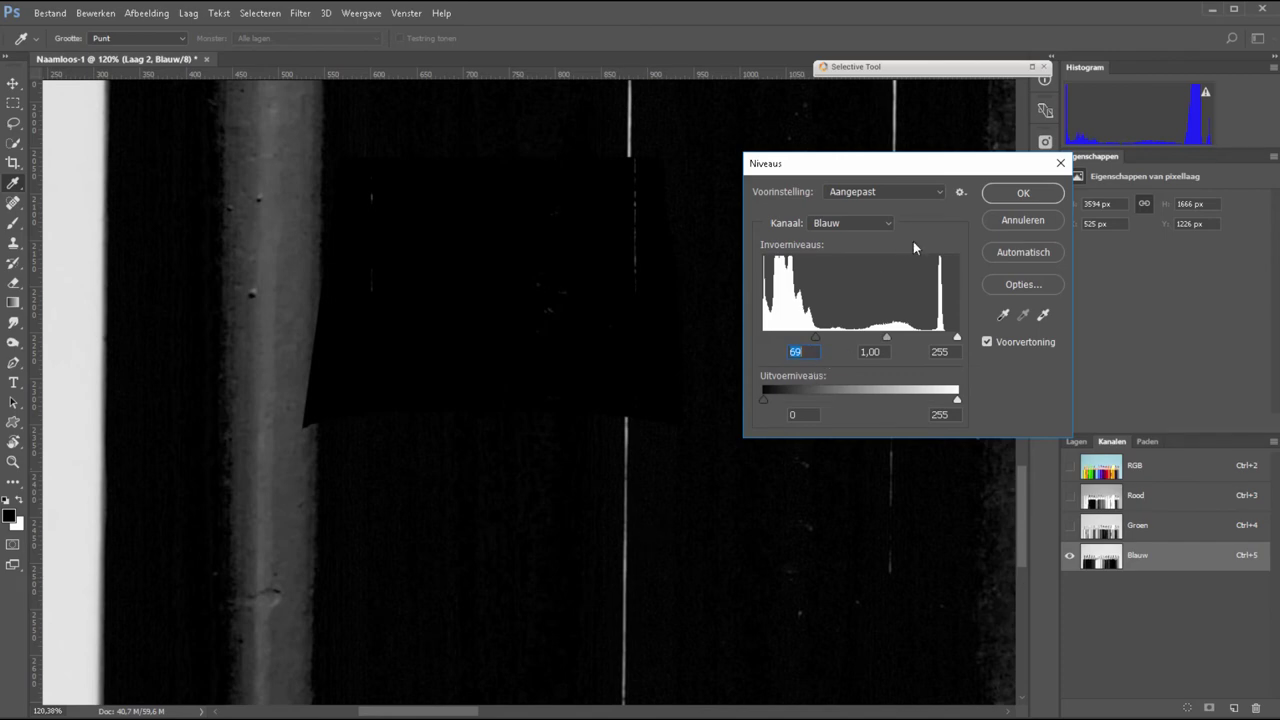
left_click(1002, 191)
key("z")
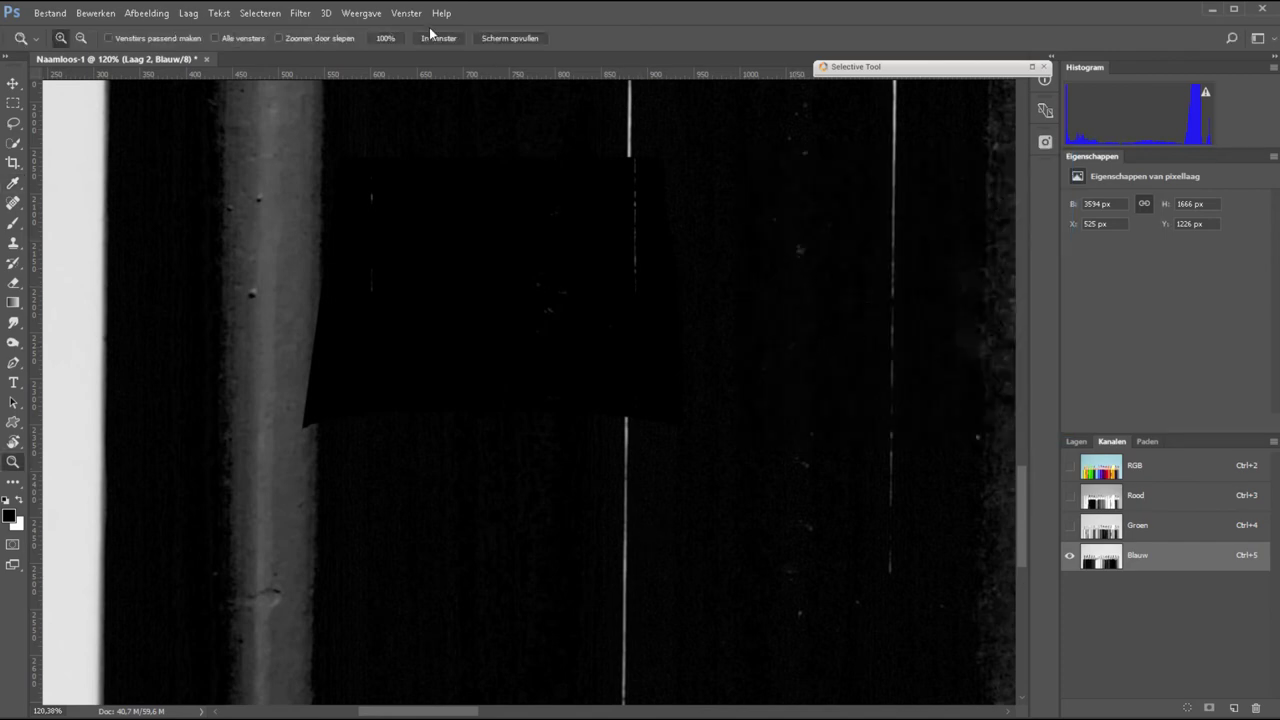
left_click(438, 38)
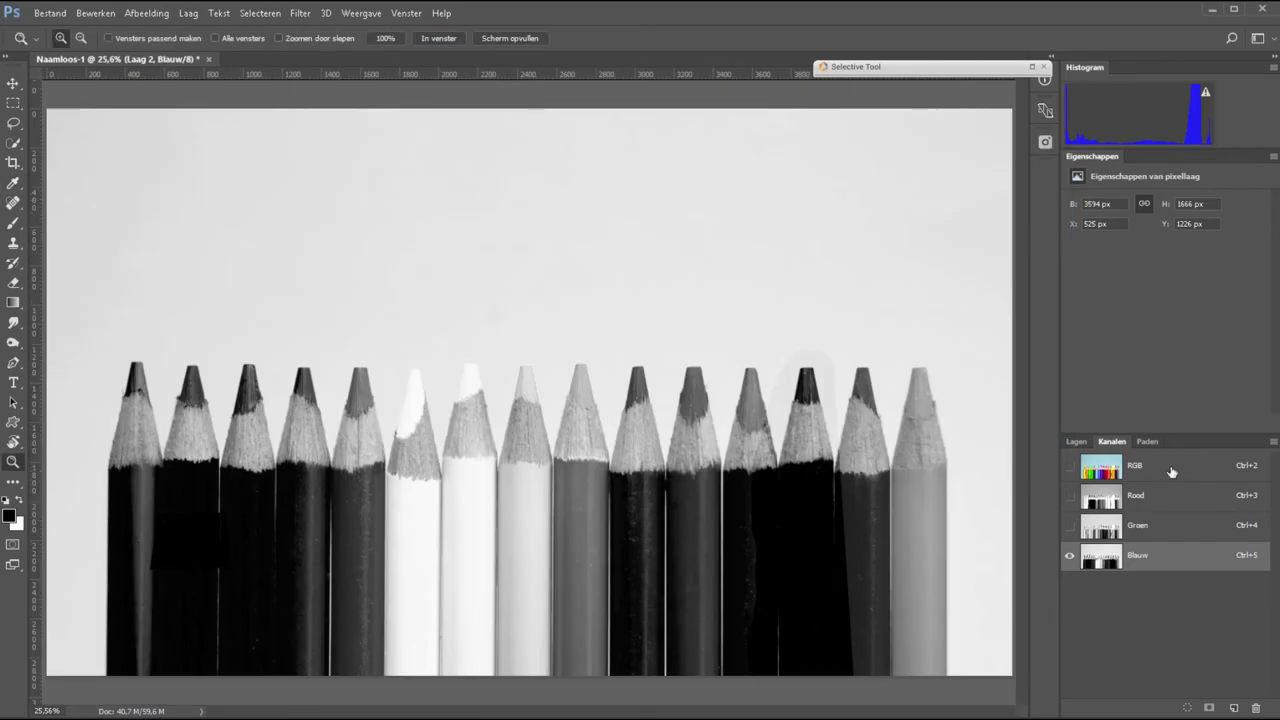
Step: Return to the RGB composite and the Lagen panel to see the orange patch
left_click(1168, 468)
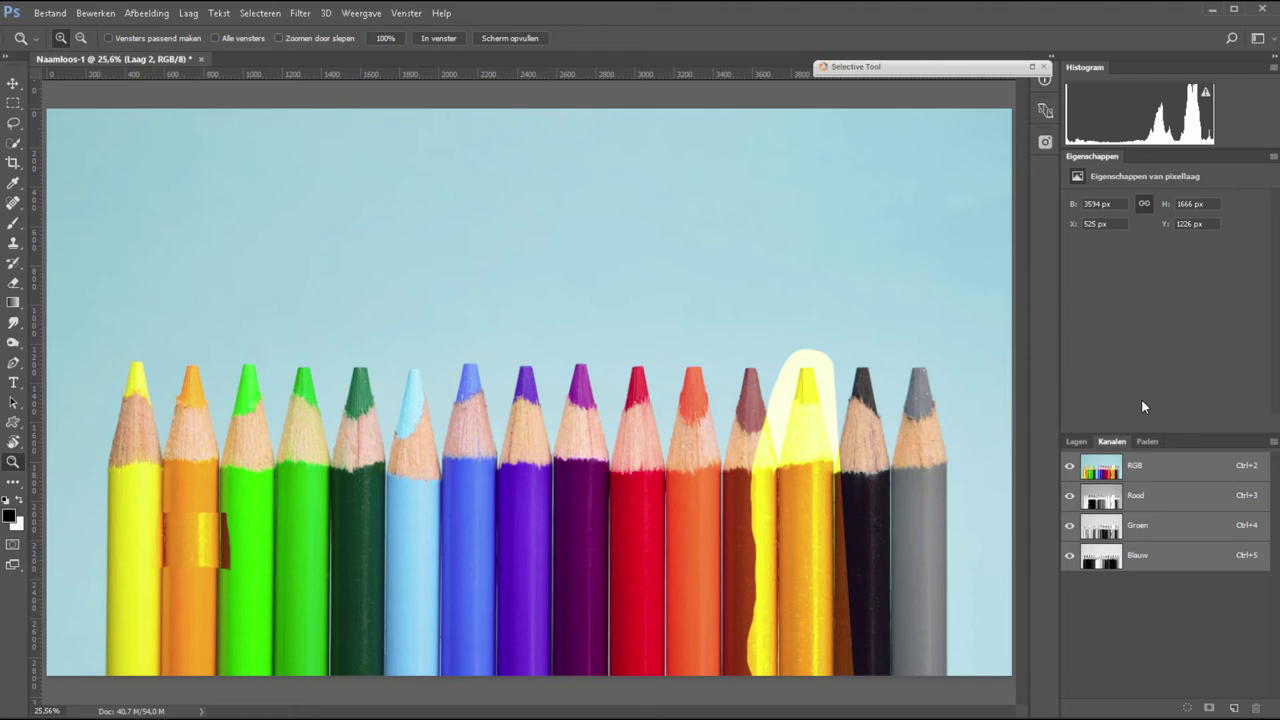
left_click(1074, 442)
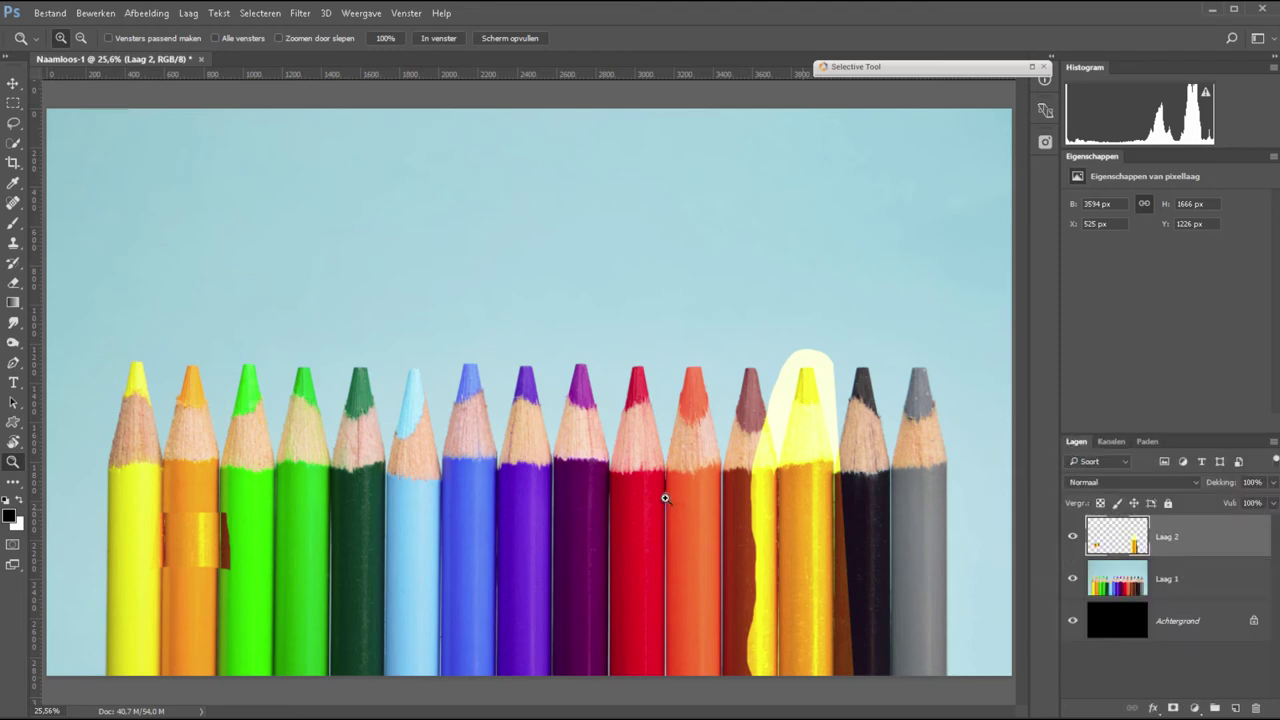
Step: Lasso and delete the colour-test patch from Laag 2, then zoom onto the right-hand pencils
key("l")
left_click_drag(186, 437, 190, 440)
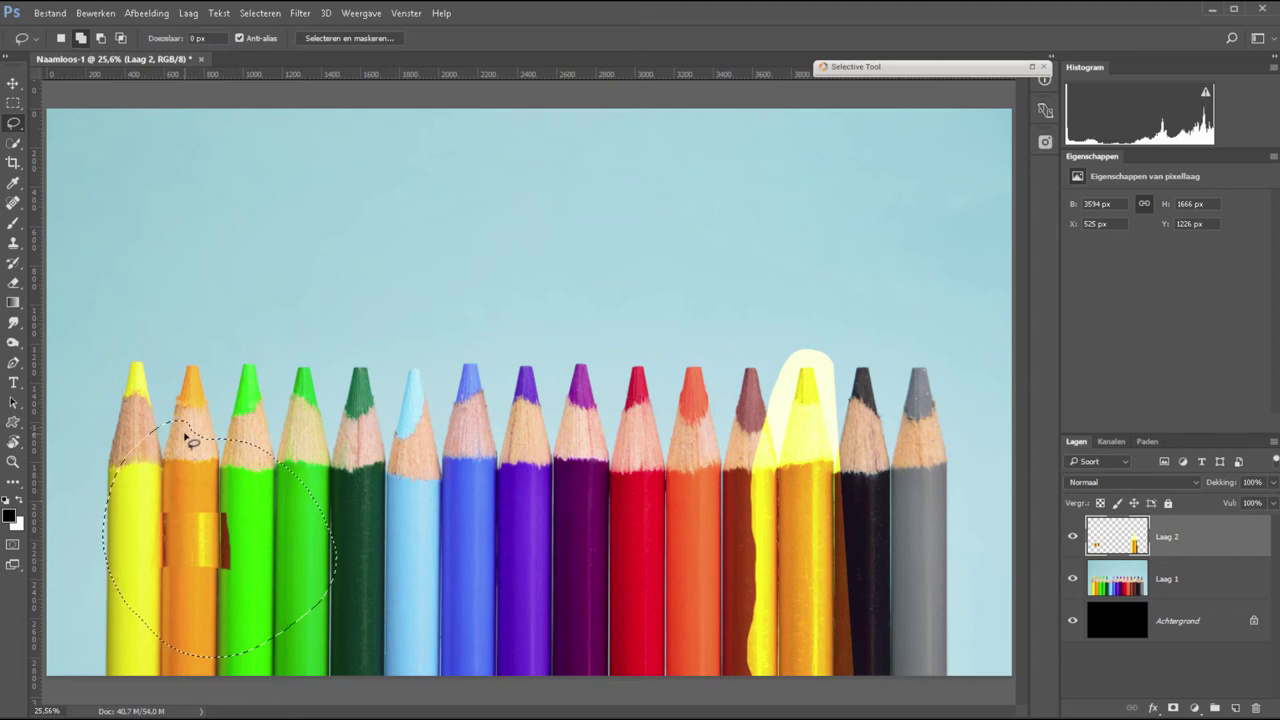
key("Delete")
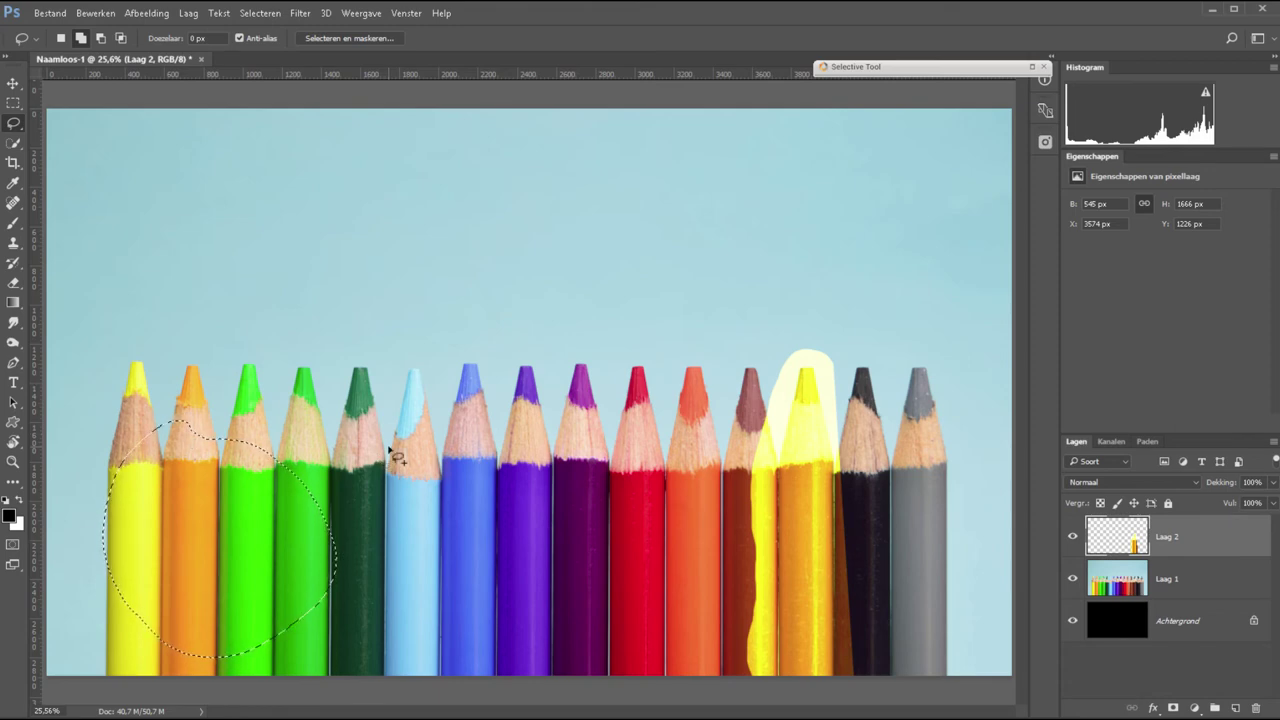
key("ctrl+d")
key("z")
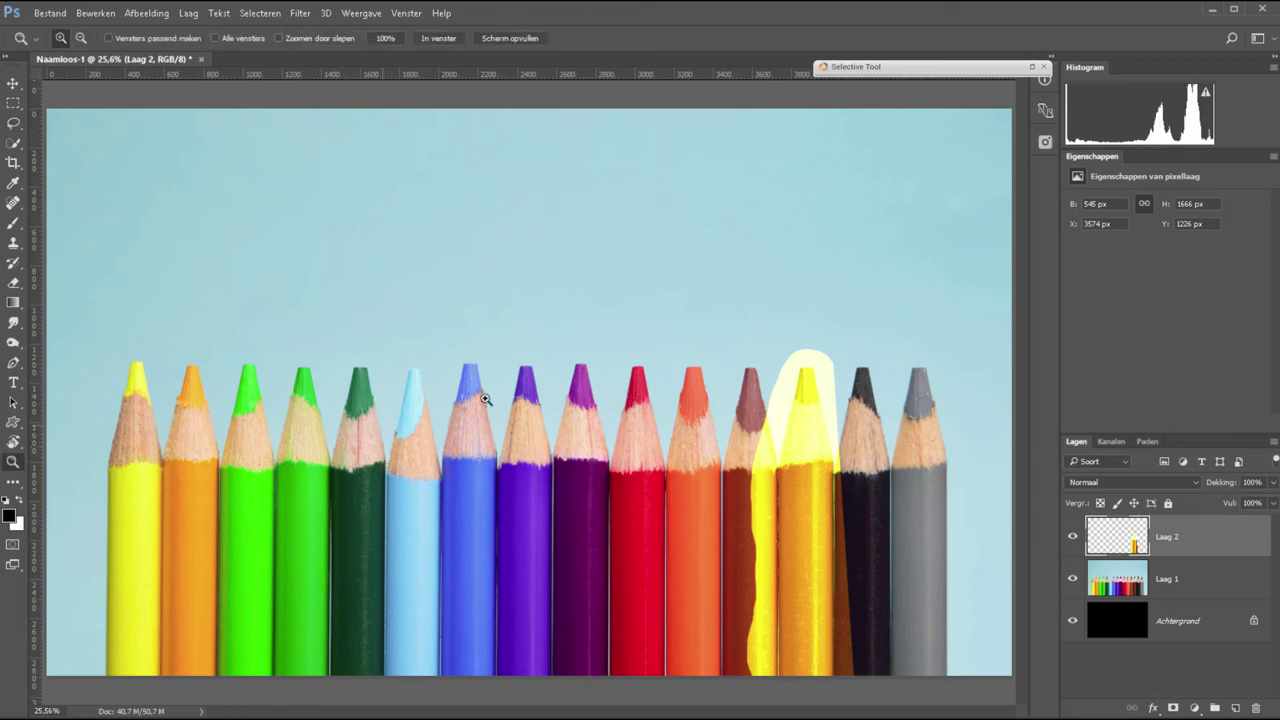
left_click_drag(693, 314, 897, 661)
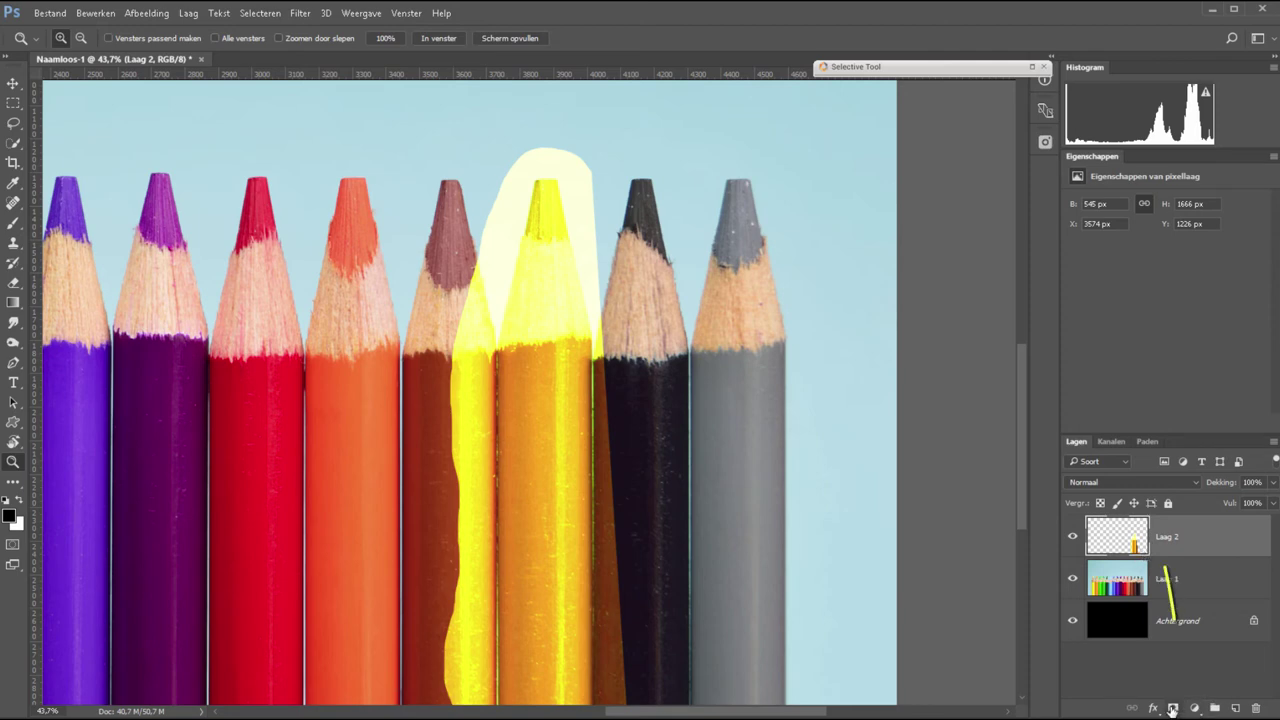
Step: Add a mask to Laag 2 and fill black over the yellow spill on the brown and black pencils and tips
left_click(1173, 708)
key("l")
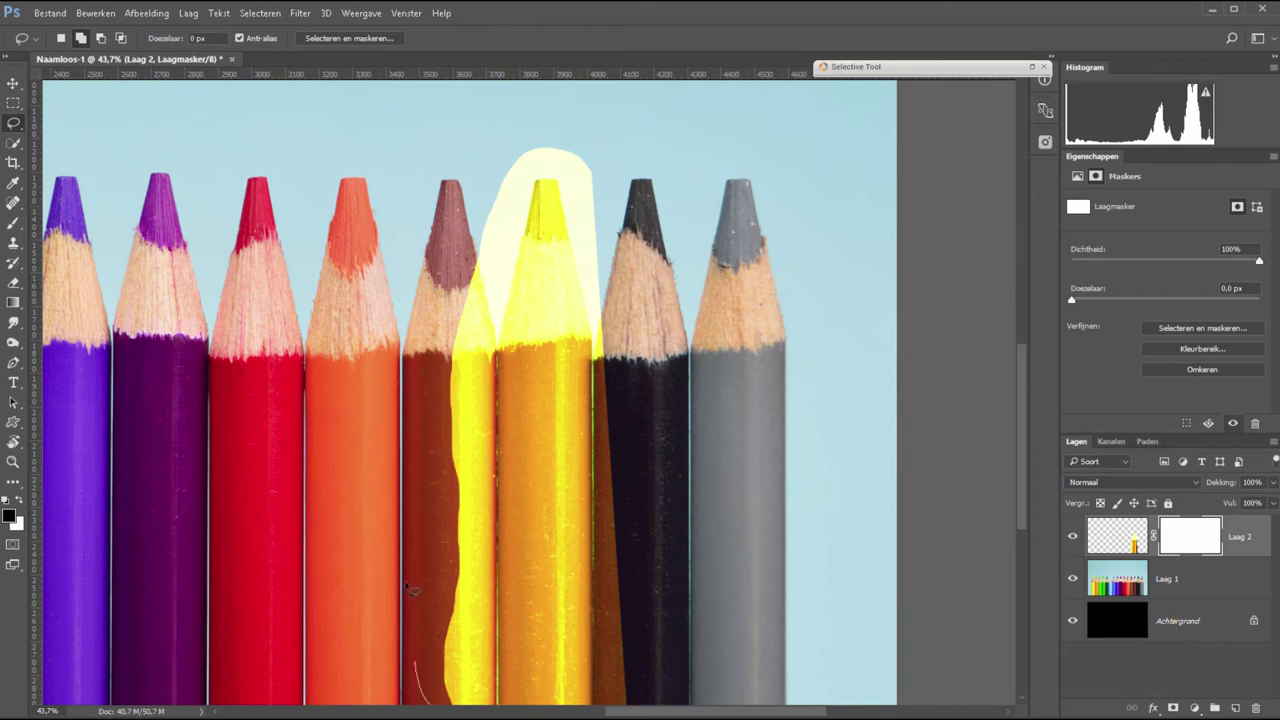
mouse_move(409, 589)
left_mouse_down()
mouse_move(478, 314)
mouse_move(497, 342)
left_mouse_up()
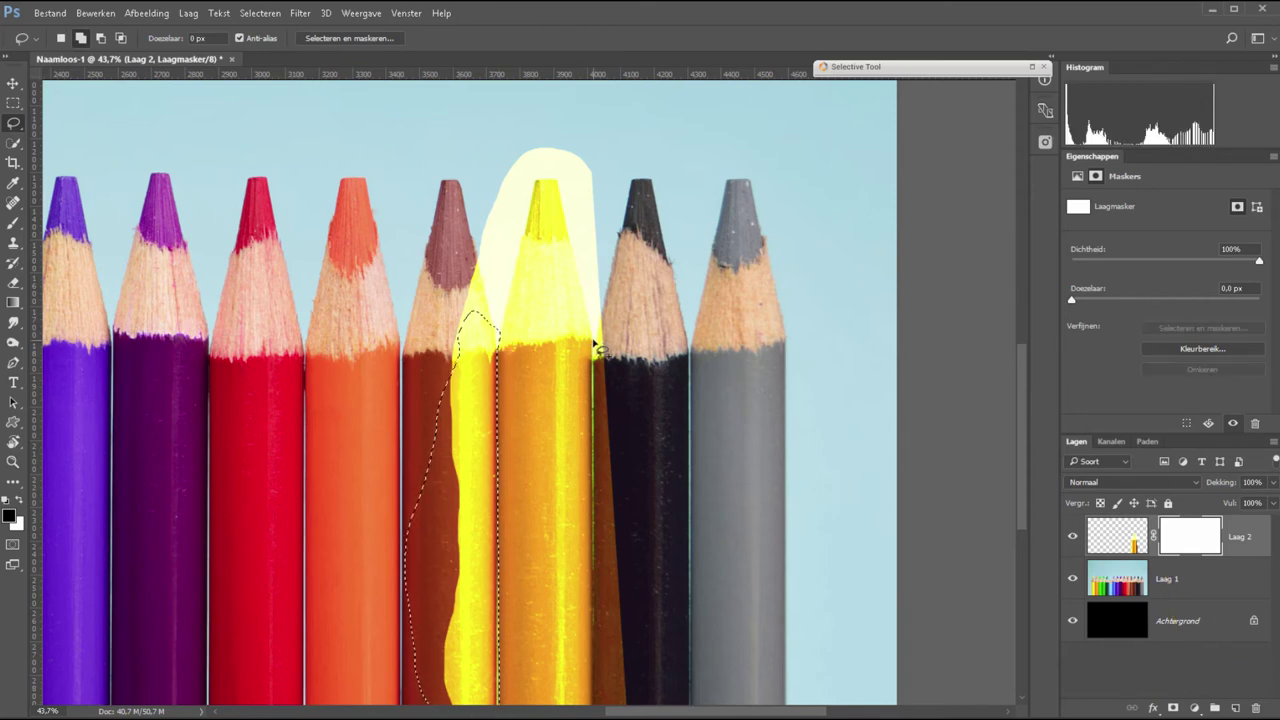
left_click_drag(594, 345, 642, 712)
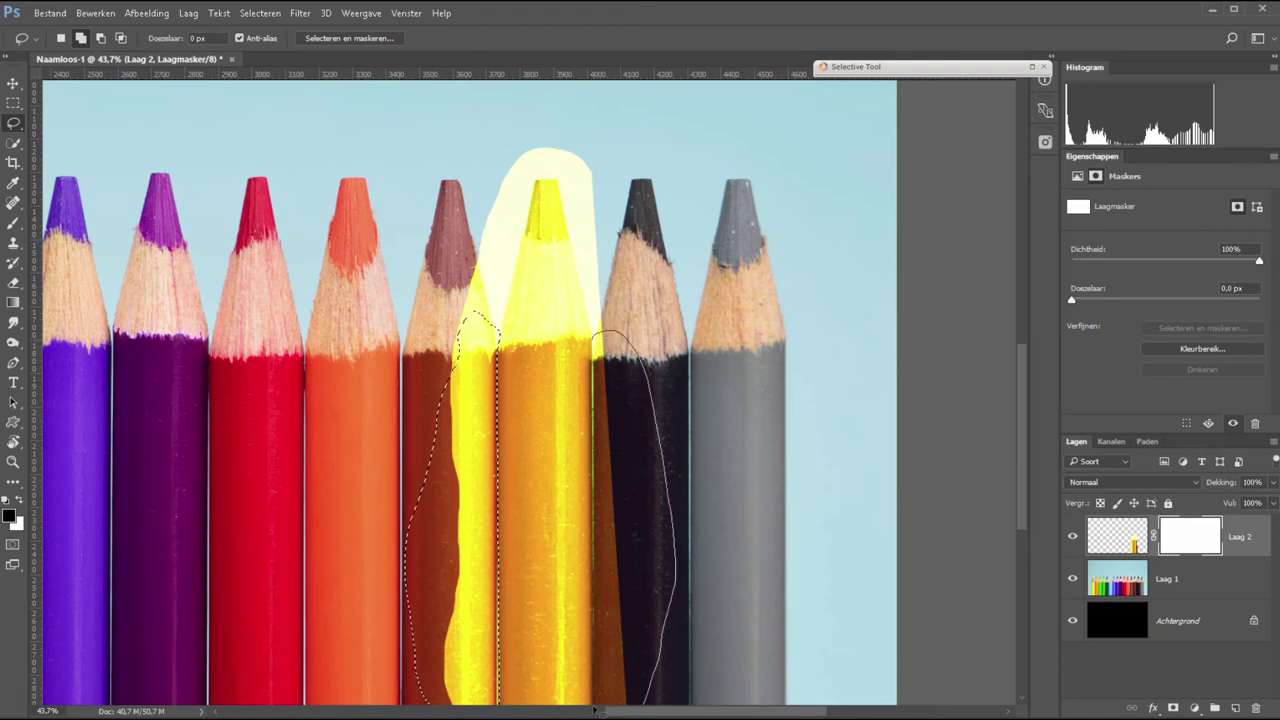
mouse_move(596, 328)
left_mouse_down()
mouse_move(628, 326)
mouse_move(612, 328)
left_mouse_up()
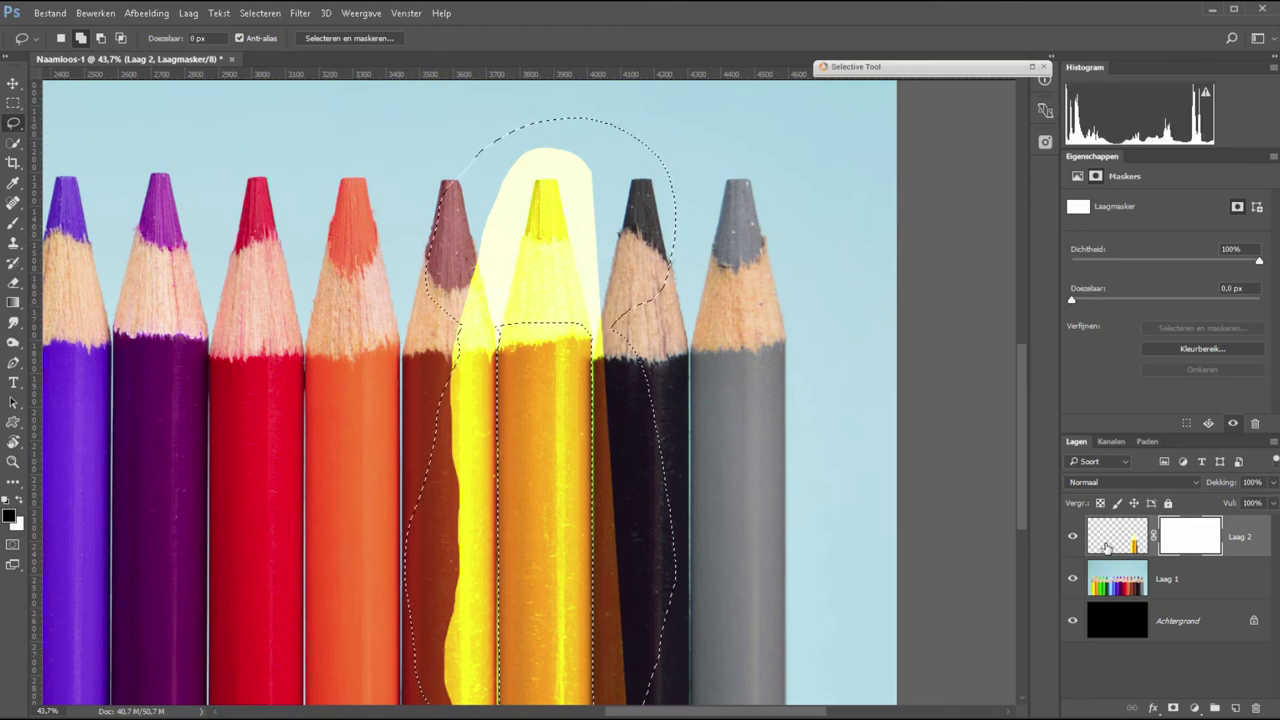
key("alt+BackSpace")
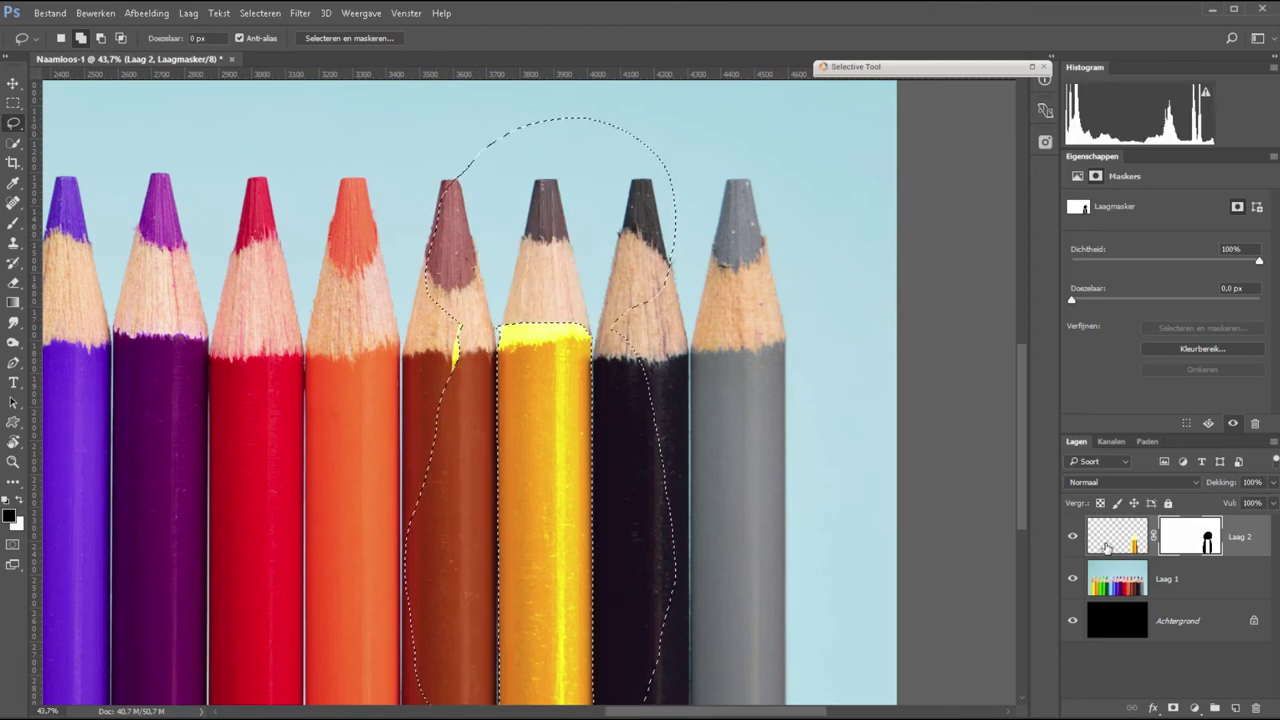
key("ctrl+d")
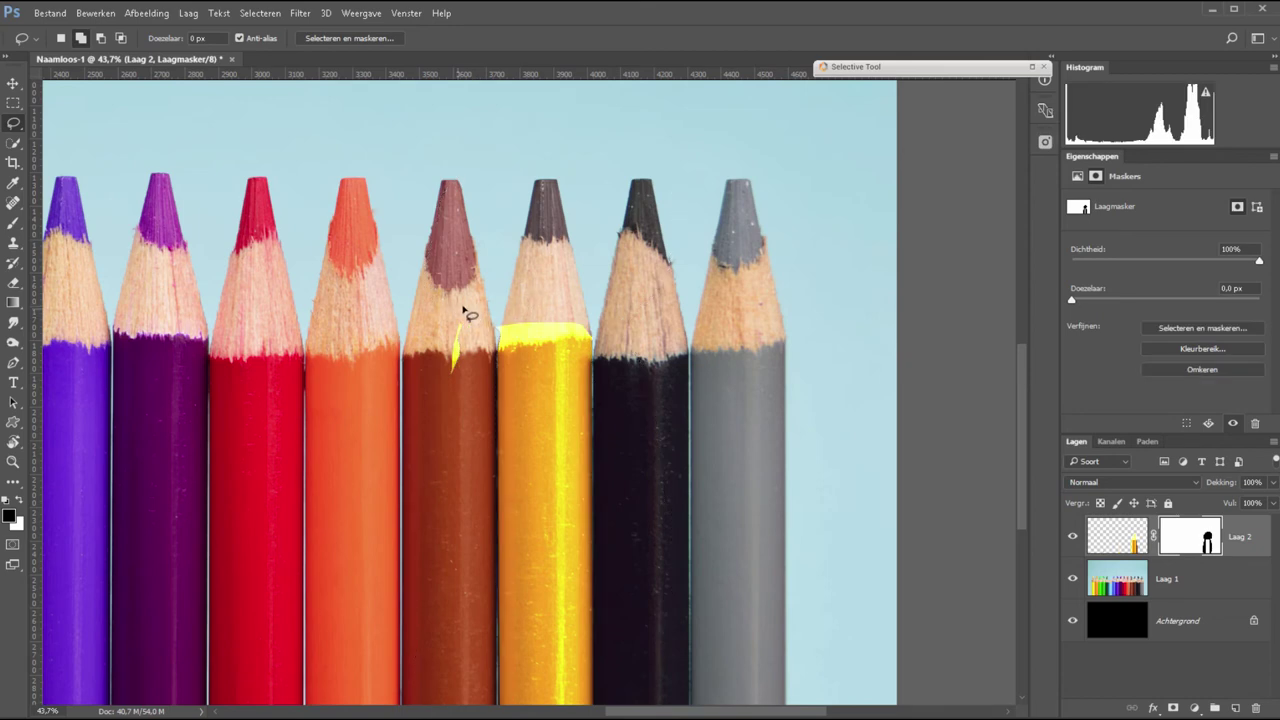
mouse_move(463, 306)
left_mouse_down()
mouse_move(470, 332)
mouse_move(555, 336)
mouse_move(556, 360)
left_mouse_up()
Step: Zoom onto the yellow pencil's top and set the brush size to 42 px
key("z")
left_click_drag(462, 293, 634, 382)
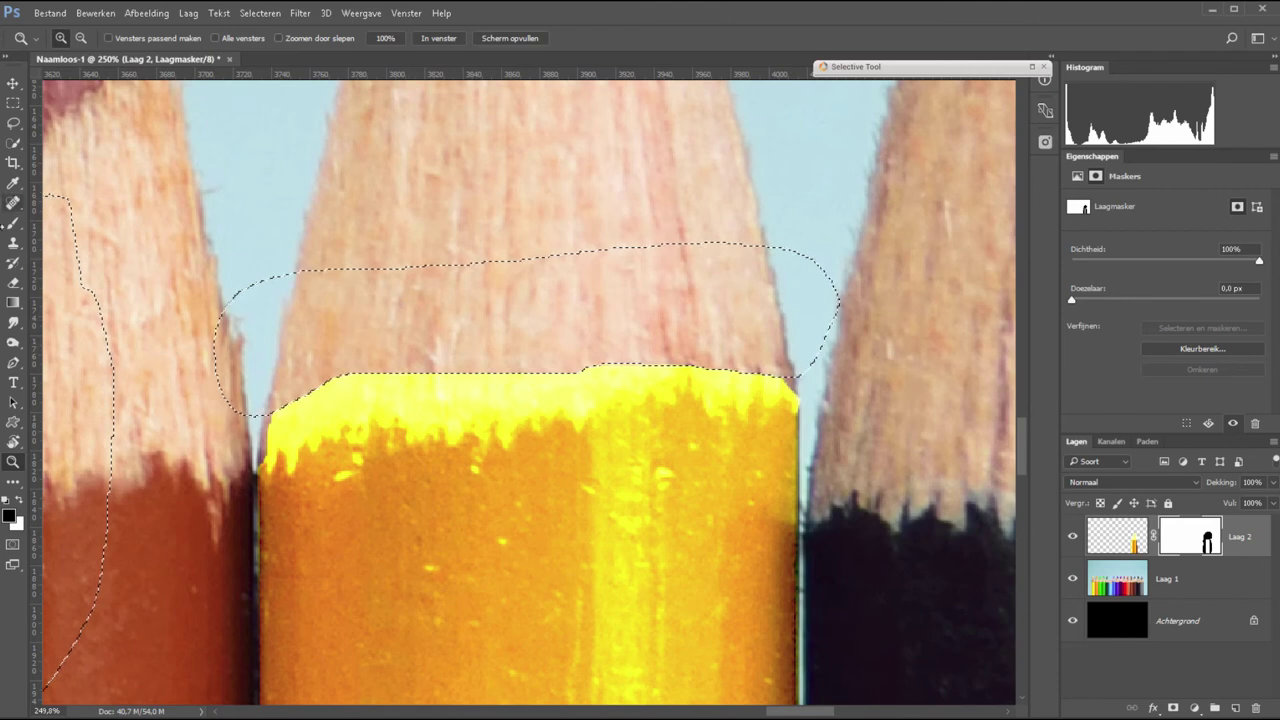
key("b")
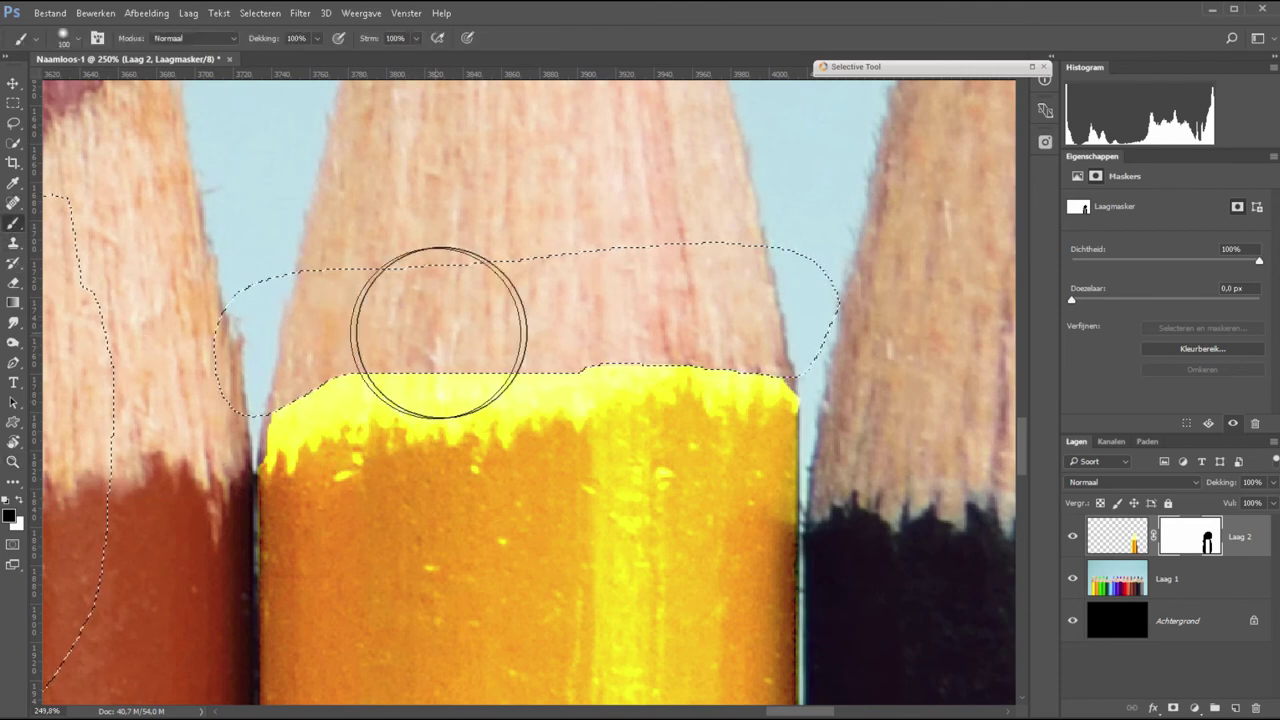
right_click(455, 330)
left_click_drag(566, 366, 556, 366)
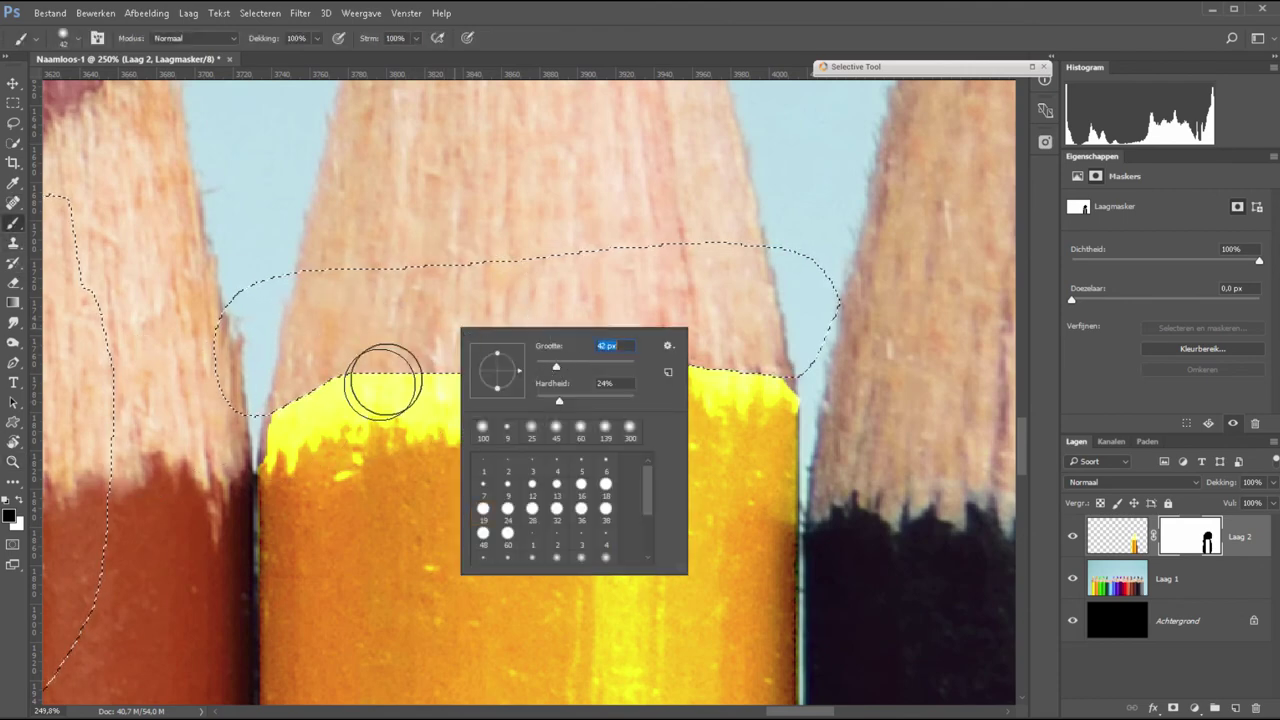
key("Return")
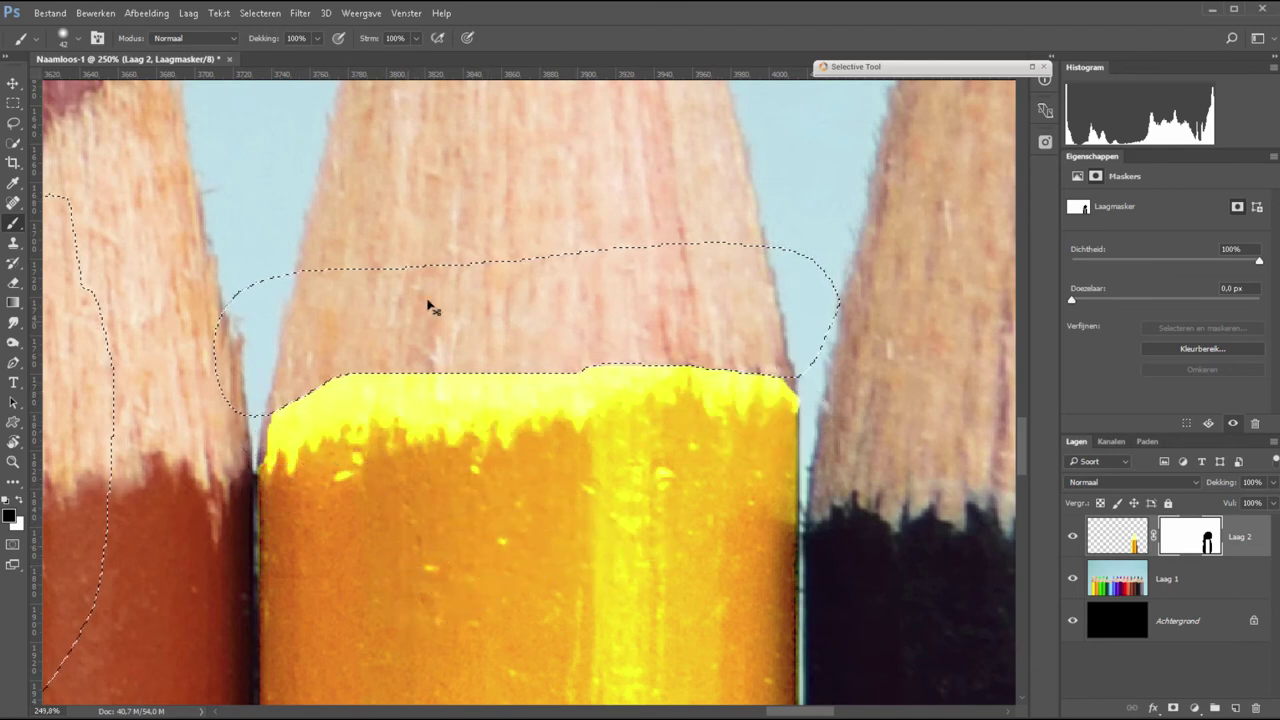
Step: Paint black on Laag 2's mask along the pencil's upper edge, following the wavy line
key("ctrl+d")
mouse_move(400, 357)
left_mouse_down()
mouse_move(340, 368)
mouse_move(290, 405)
left_mouse_up()
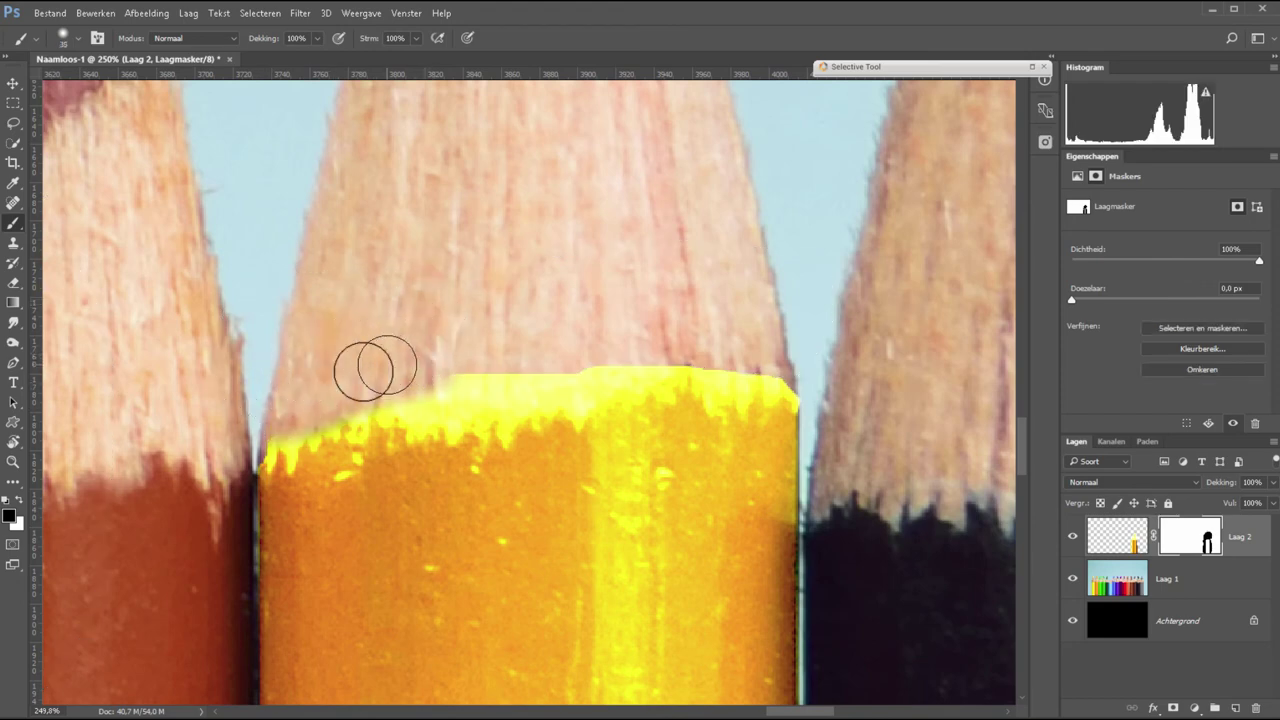
key("bracketleft")
key("bracketleft")
key("bracketleft")
key("bracketleft")
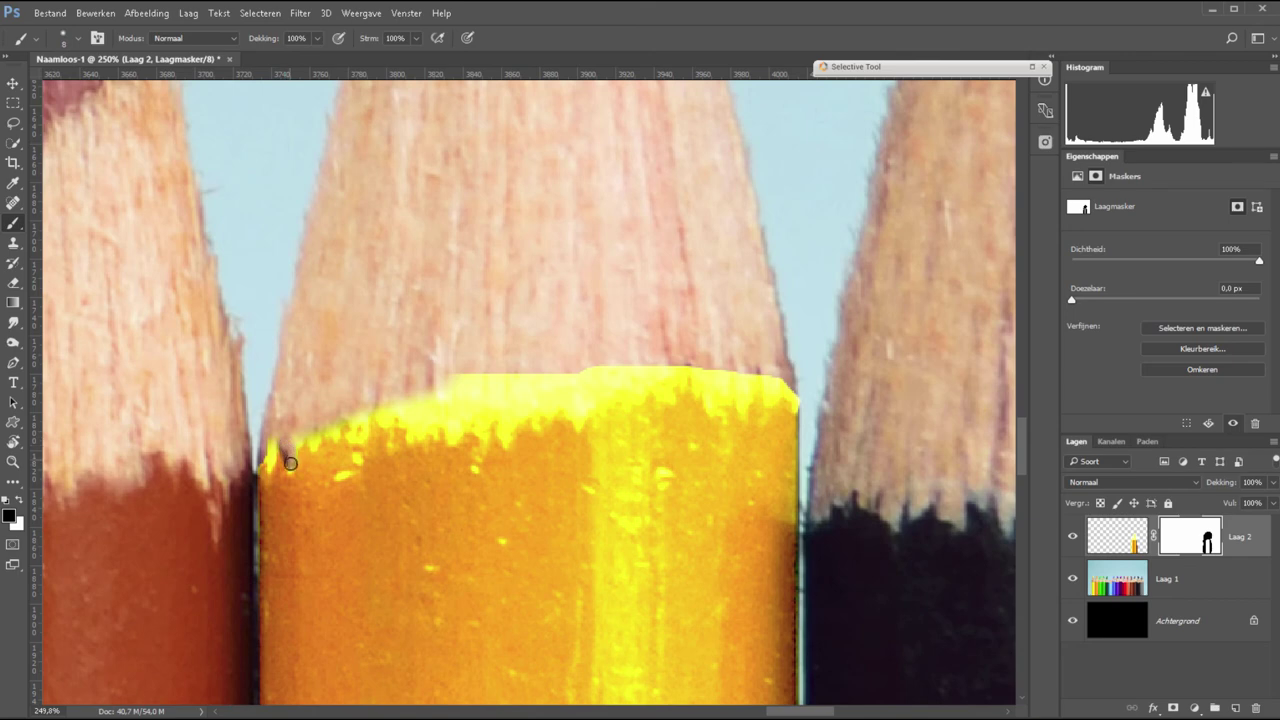
mouse_move(290, 463)
left_mouse_down()
mouse_move(271, 444)
mouse_move(384, 420)
mouse_move(580, 410)
mouse_move(685, 372)
mouse_move(711, 397)
mouse_move(780, 382)
mouse_move(798, 397)
left_mouse_up()
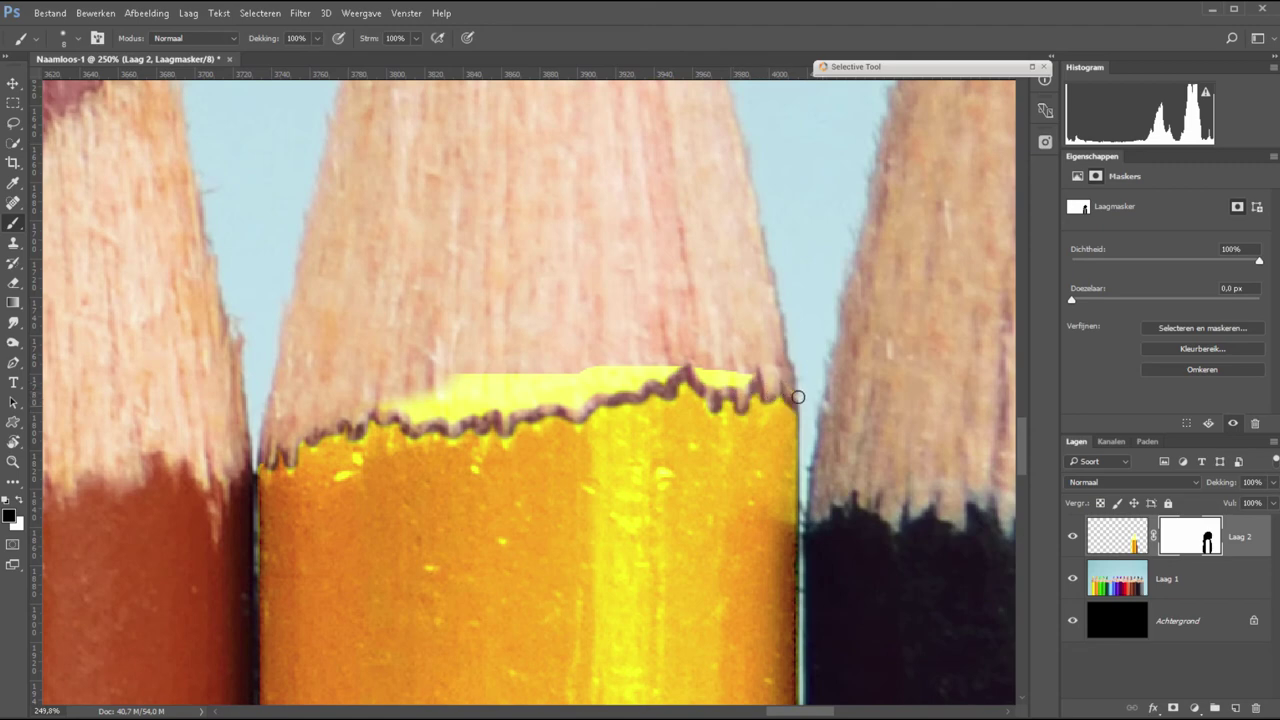
Step: In the mask-only view, paint out the white strips along the top edge in black
left_click(1189, 540, "alt")
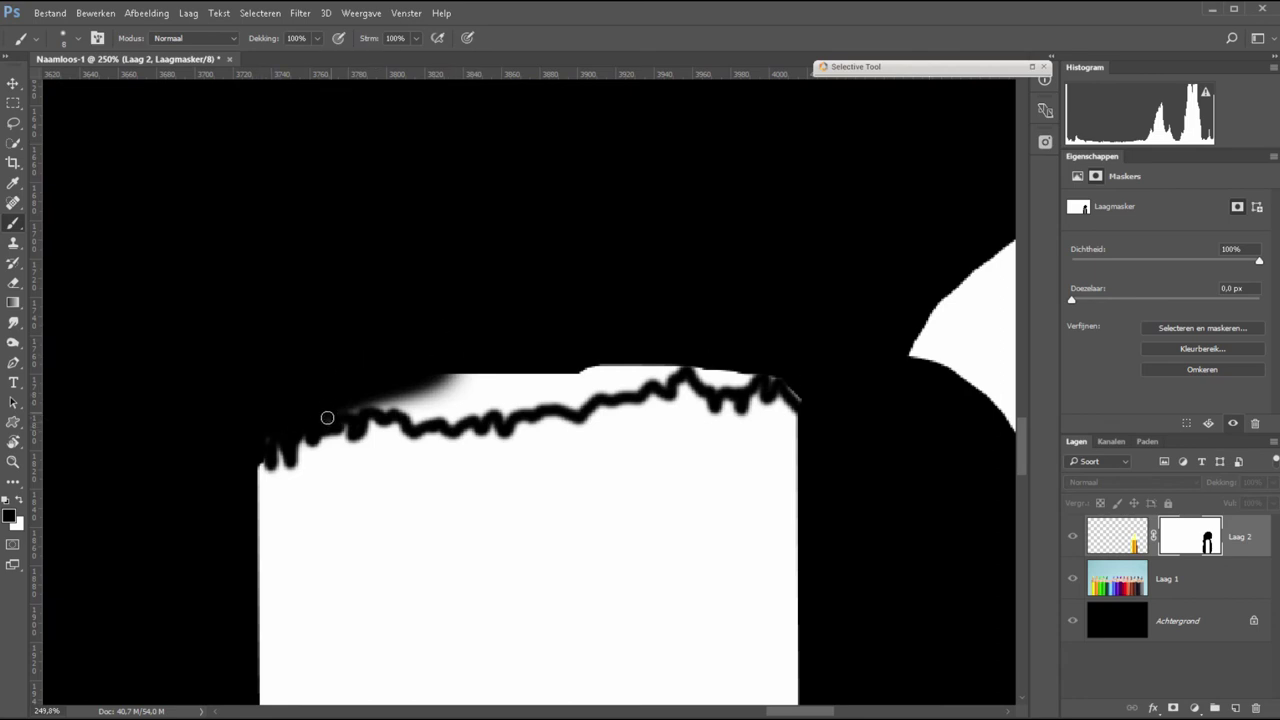
mouse_move(362, 410)
left_mouse_down()
mouse_move(434, 418)
mouse_move(591, 371)
mouse_move(640, 385)
mouse_move(460, 402)
left_mouse_up()
key("shift+b")
left_click_drag(709, 349, 782, 386)
Step: Paint white at 60% opacity to restore yellow along the pencil's top edge
left_click(1185, 540, "alt")
key("shift+b")
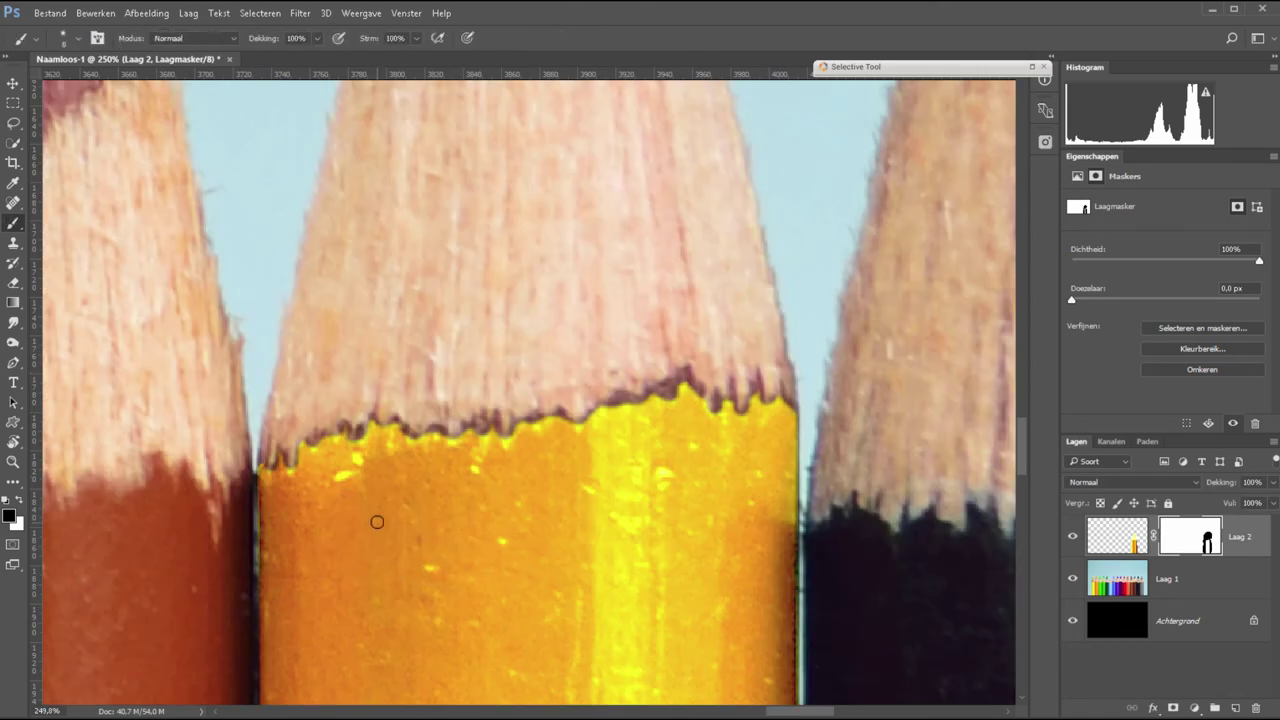
key("bracketright")
key("x")
key("6")
mouse_move(314, 449)
left_mouse_down()
mouse_move(434, 434)
mouse_move(468, 451)
mouse_move(474, 437)
mouse_move(594, 426)
mouse_move(684, 384)
mouse_move(697, 409)
mouse_move(731, 411)
mouse_move(763, 397)
mouse_move(755, 390)
mouse_move(782, 405)
left_mouse_up()
key("bracketleft")
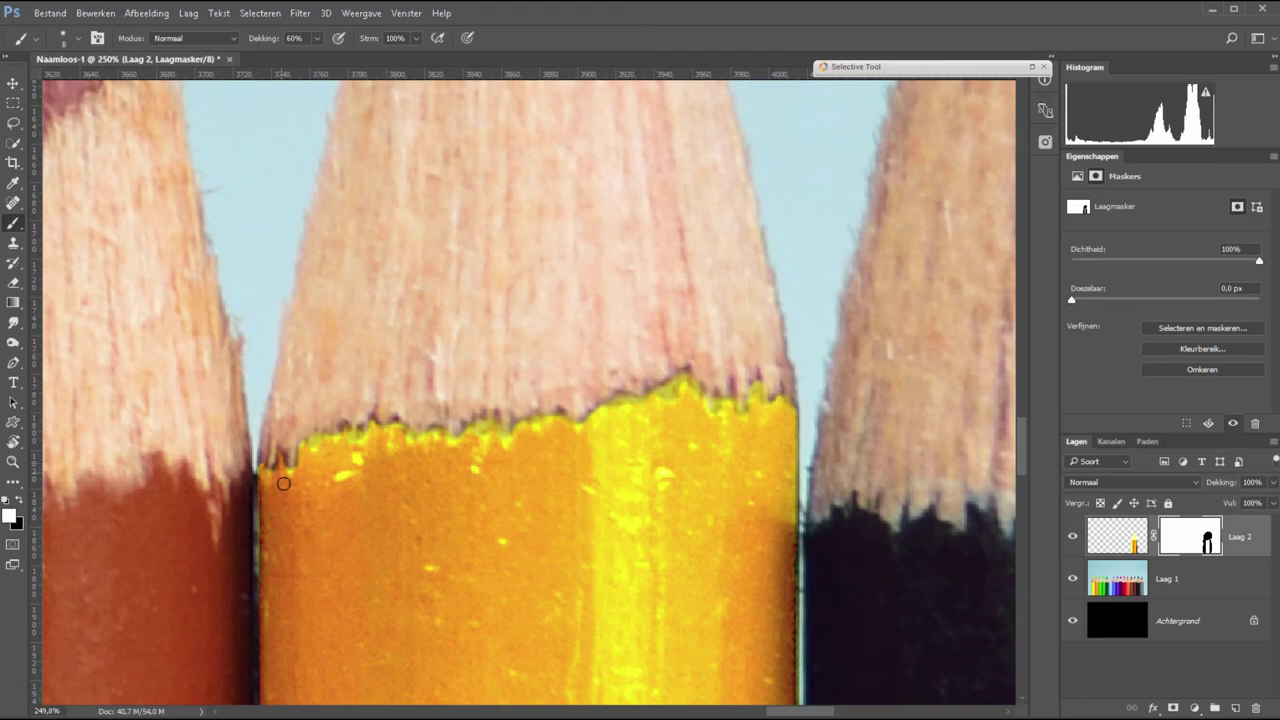
Step: Zoom onto the yellow and black pencils and set the brush to 30 px at 30% opacity
key("ctrl+0")
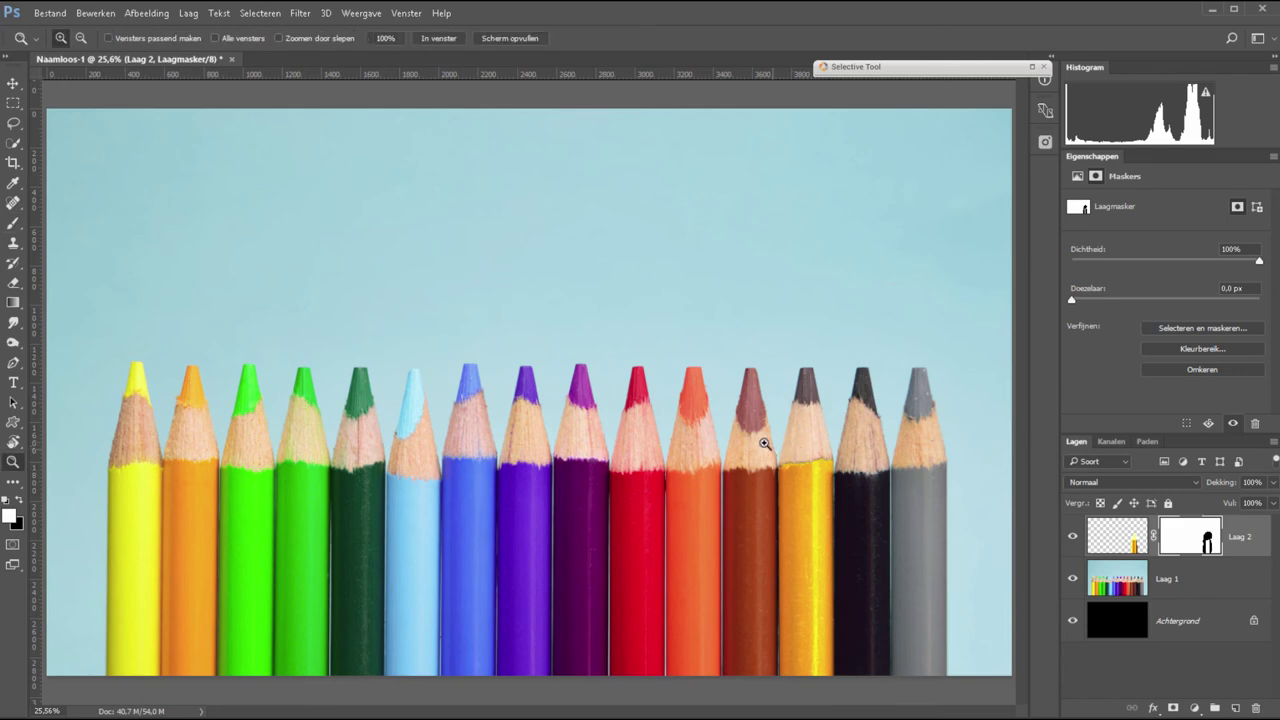
left_click_drag(766, 443, 894, 486)
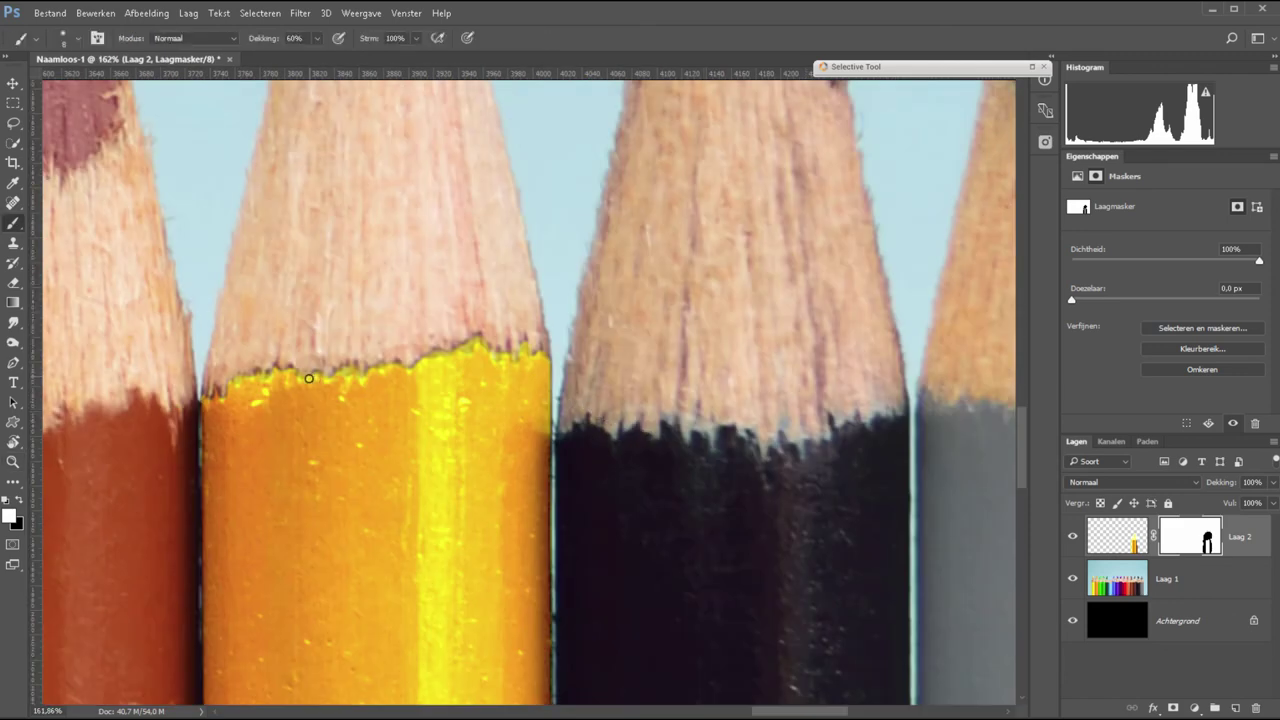
key("bracketright")
key("bracketright")
key("3")
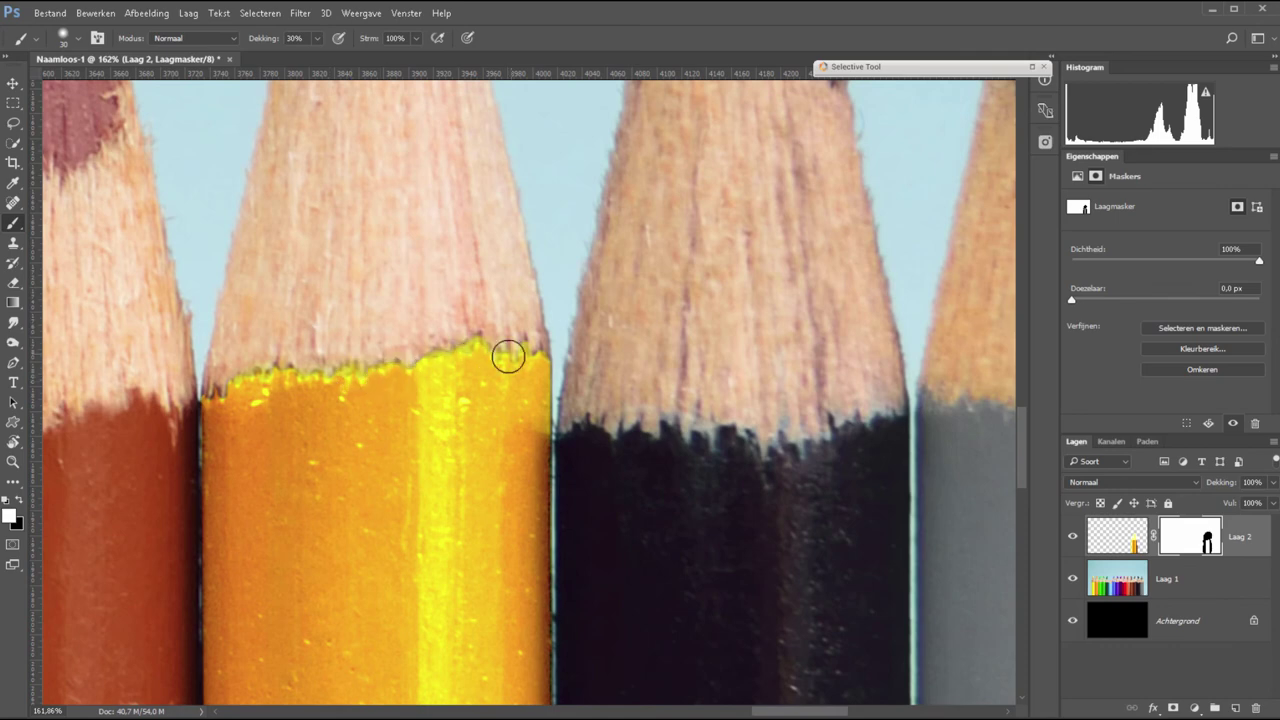
scroll(330, 360, "up", 5)
Step: Quick-select the middle pencil's dark tip and fill it white on the mask to show yellow
scroll(360, 400, "up", 4)
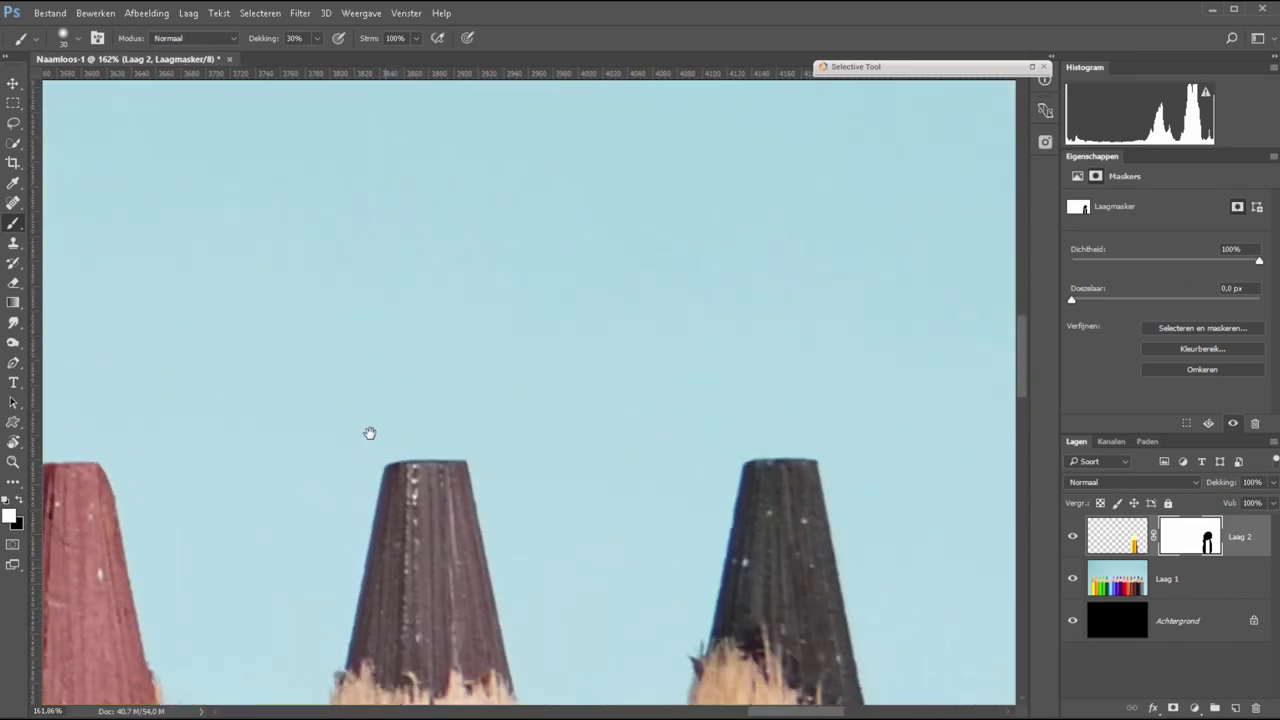
scroll(420, 460, "up", 2)
key("w")
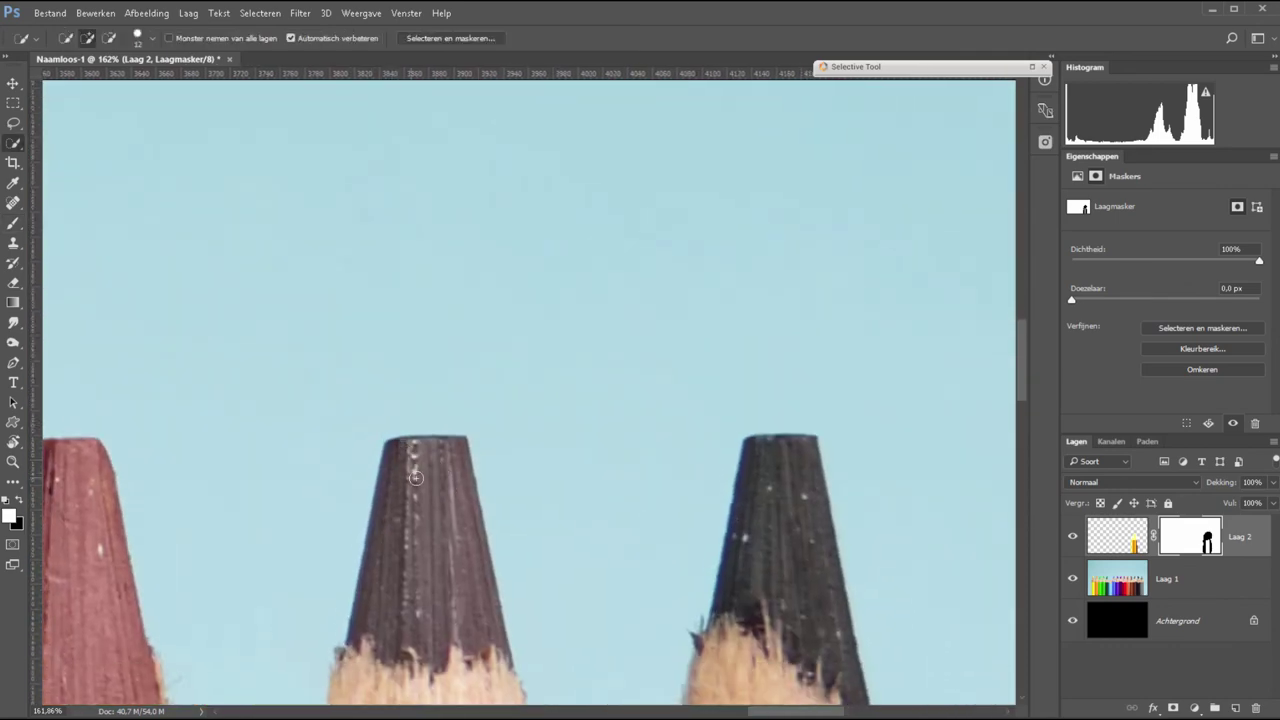
left_click_drag(414, 472, 411, 525)
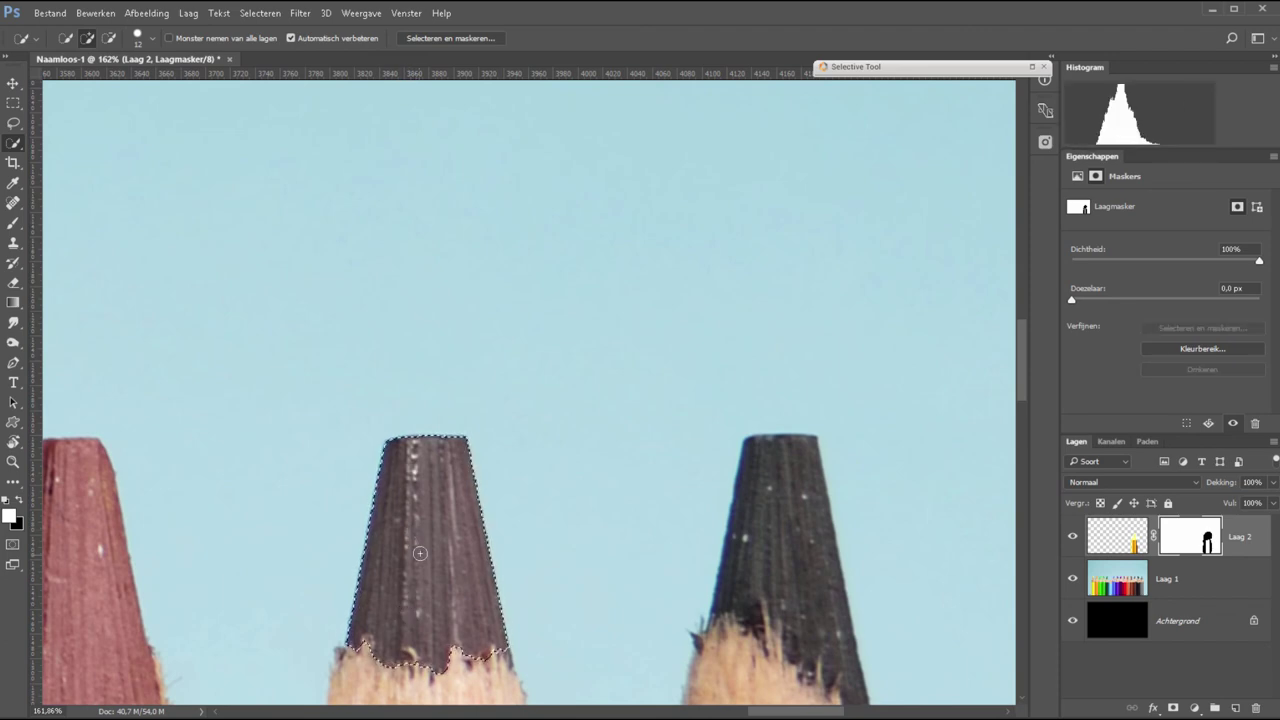
key("alt+BackSpace")
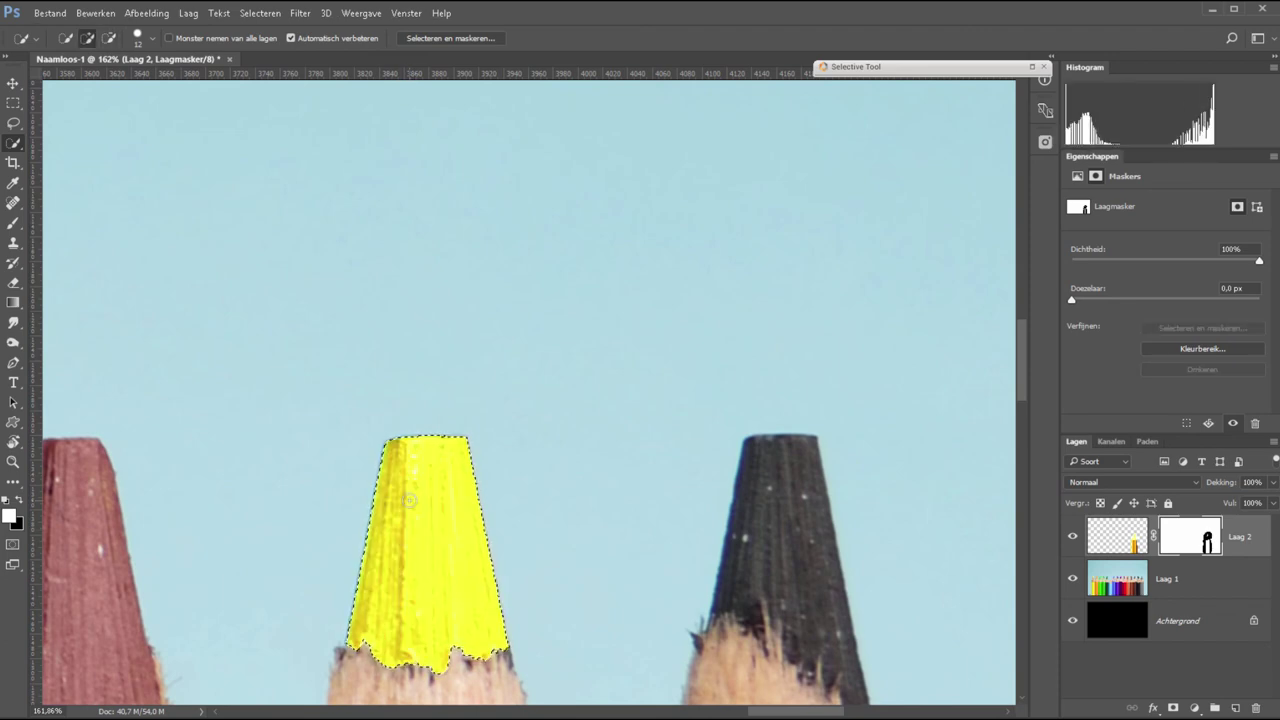
key("ctrl+d")
key("ctrl+0")
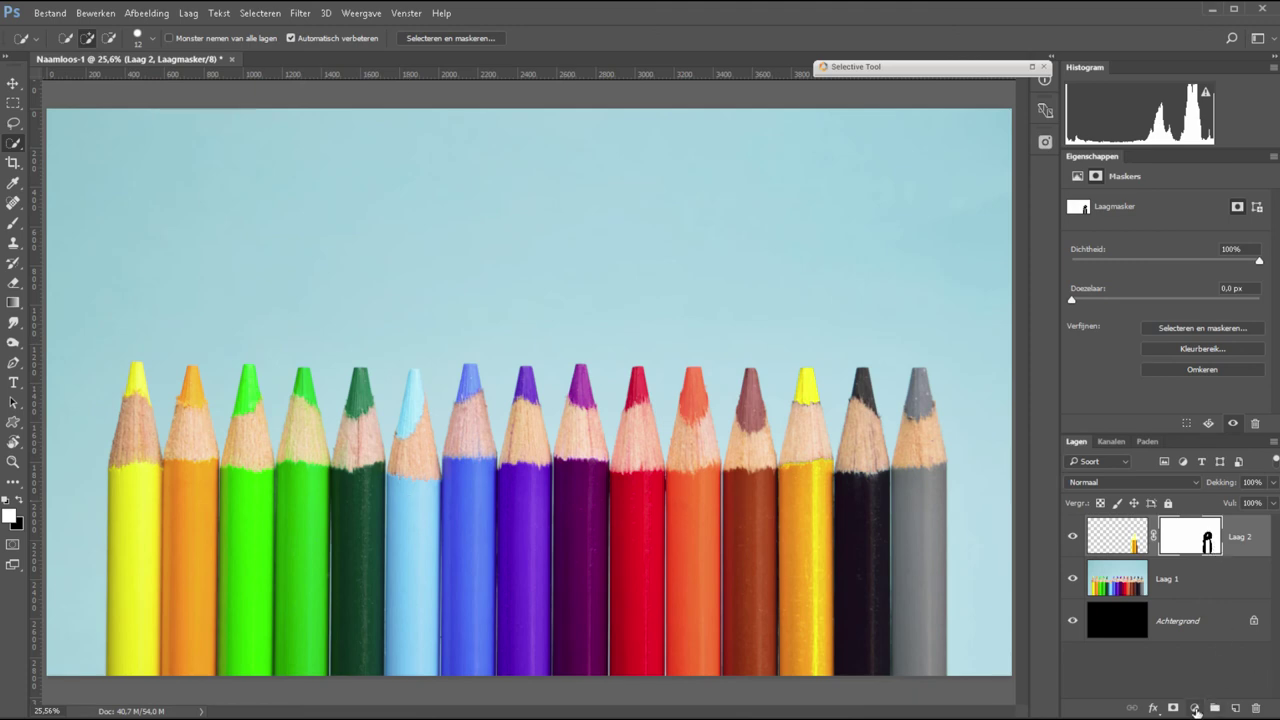
Step: Add a Niveaus (Levels) layer clipped to Laag 2 with midtone gamma 1,17
left_click(1194, 707)
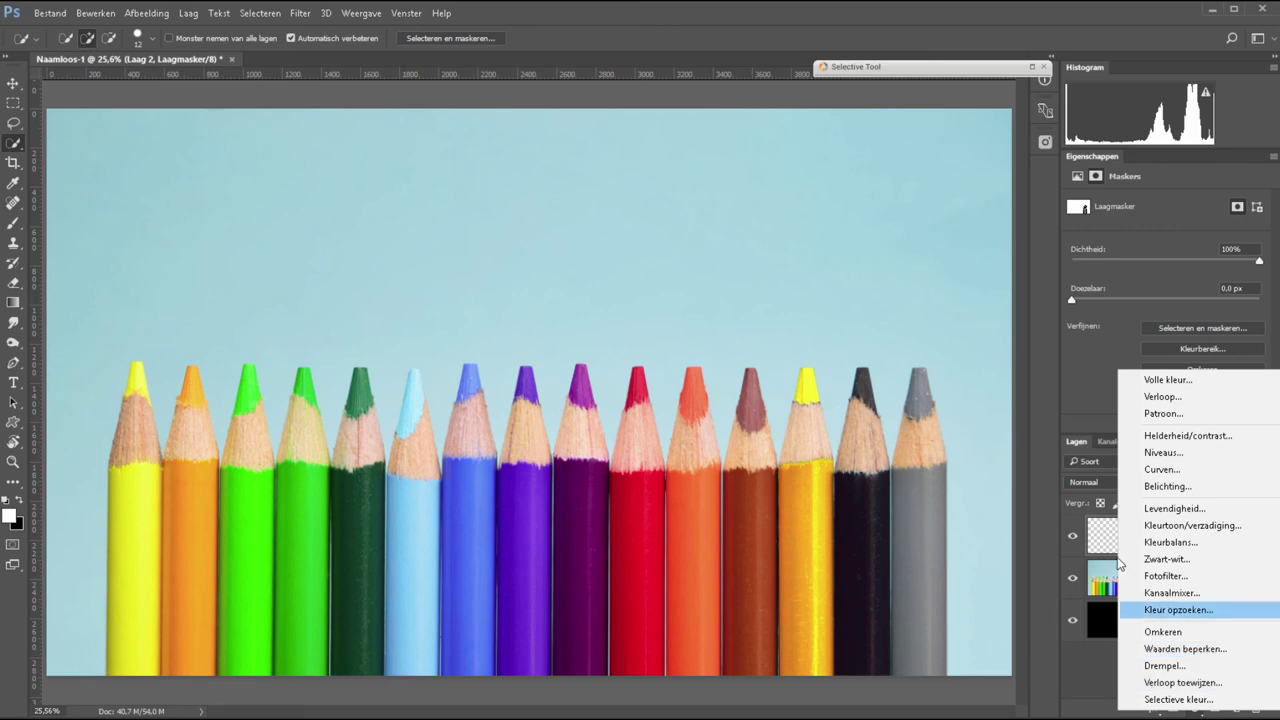
left_click(1159, 454)
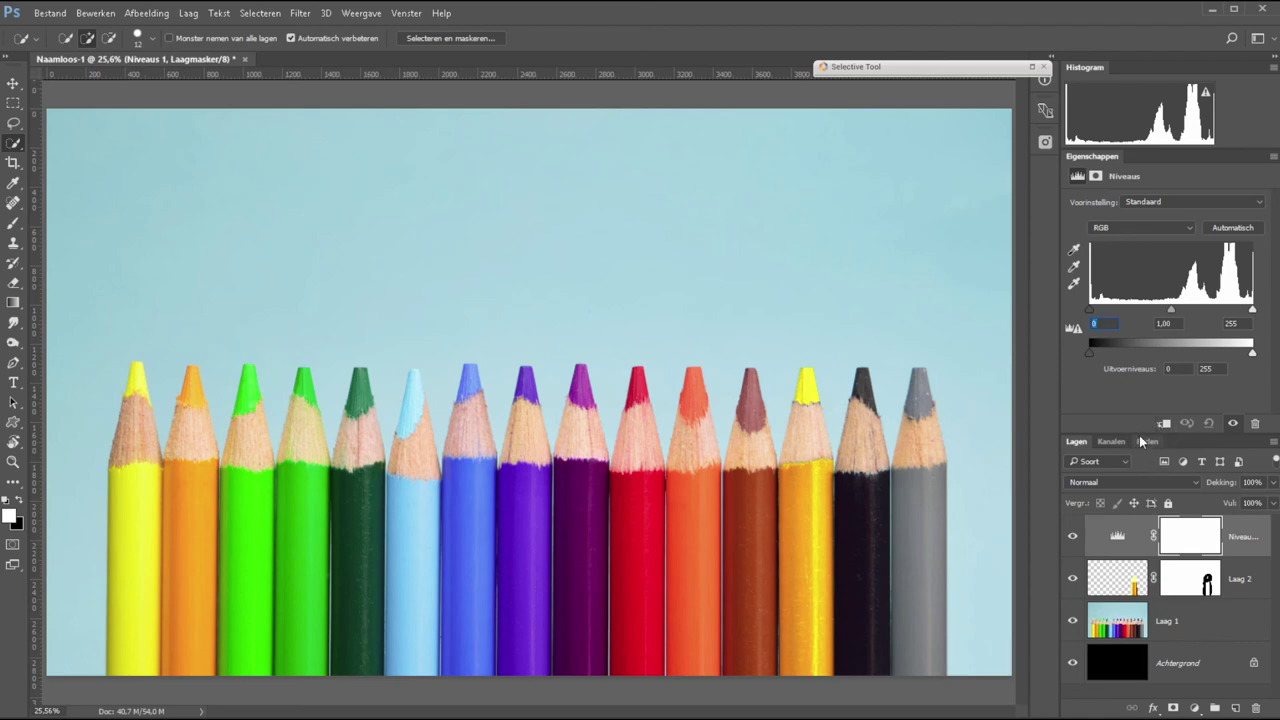
left_click(1164, 424)
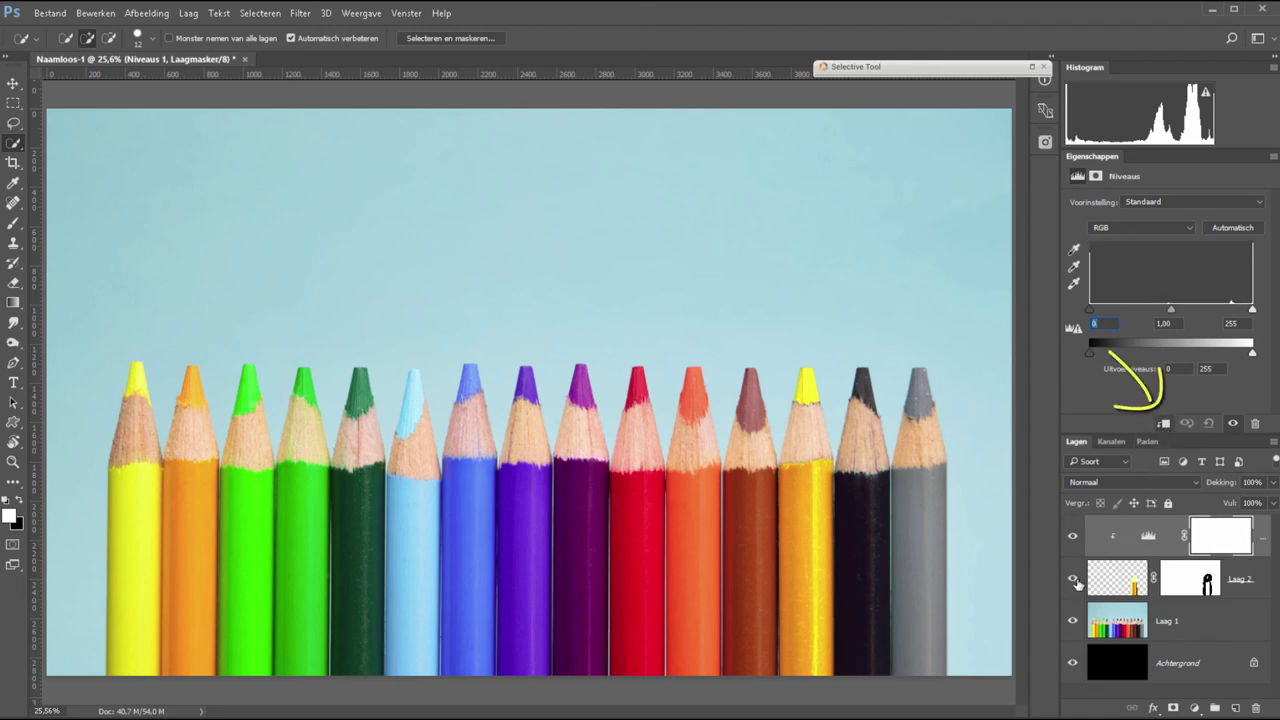
left_click_drag(1171, 308, 1133, 314)
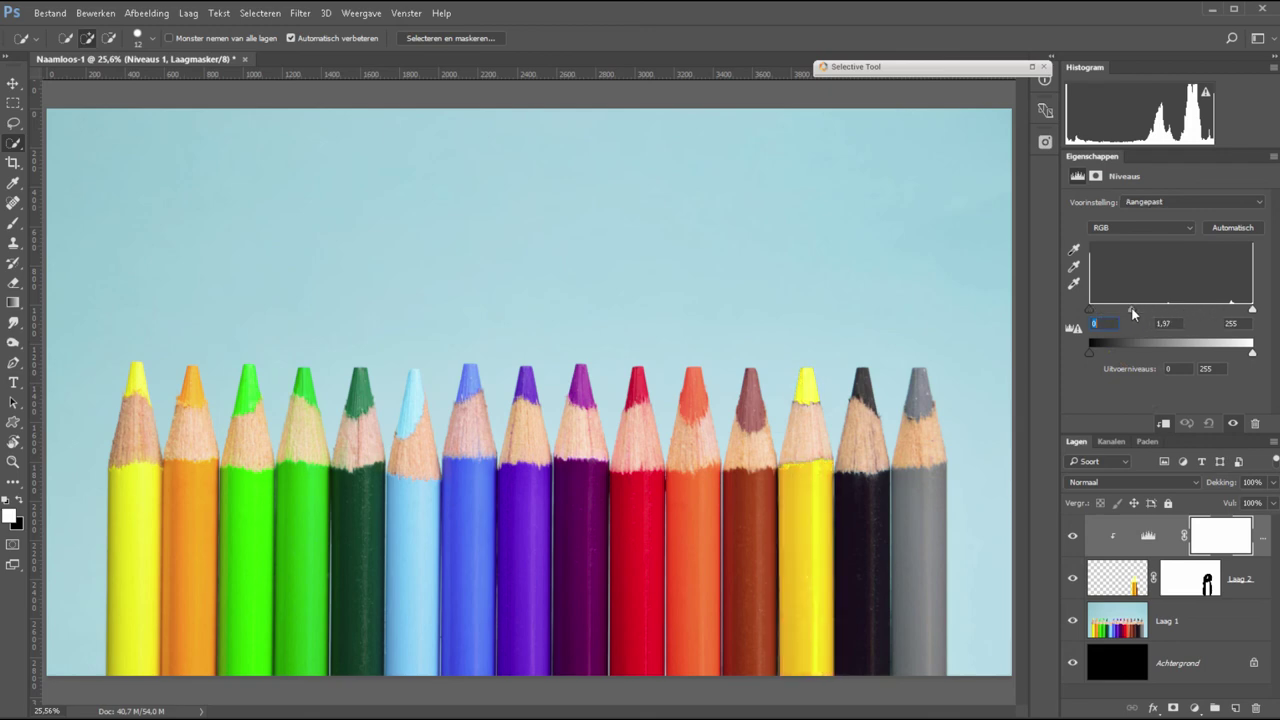
left_click_drag(1131, 313, 1165, 317)
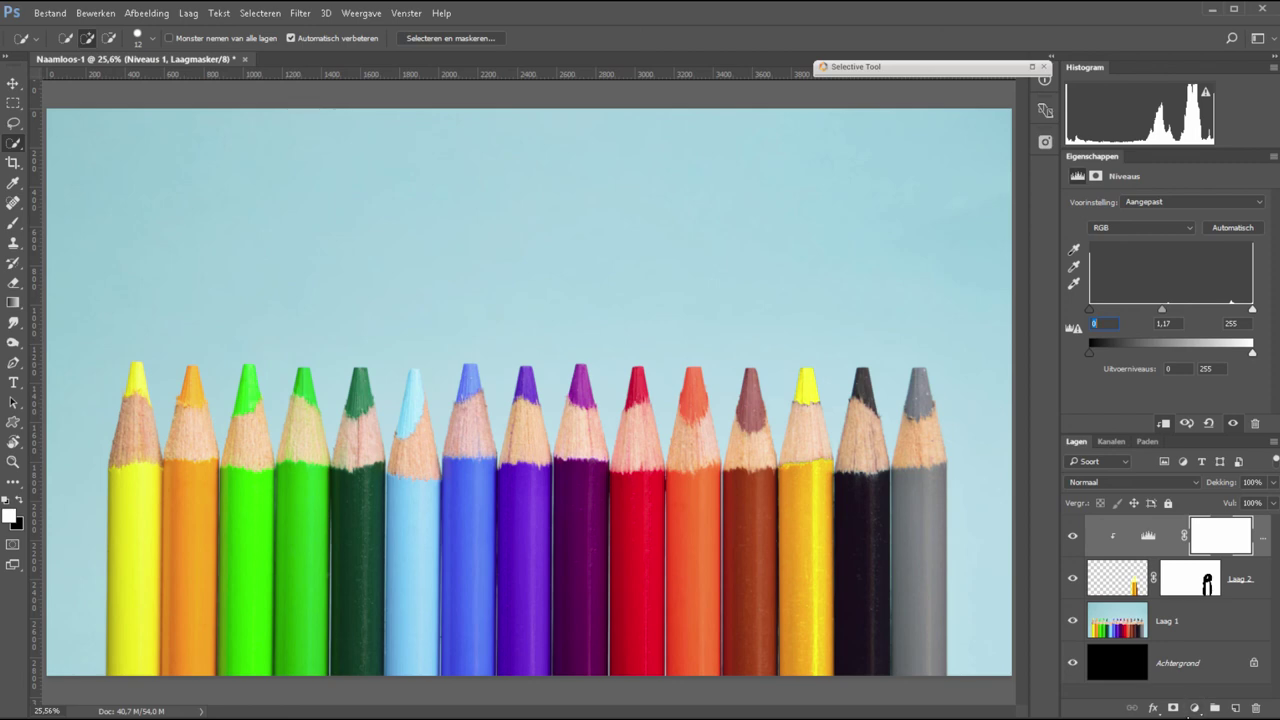
Step: Add a Hue/Saturation layer clipped to Laag 2 with saturation -5
left_click(1196, 708)
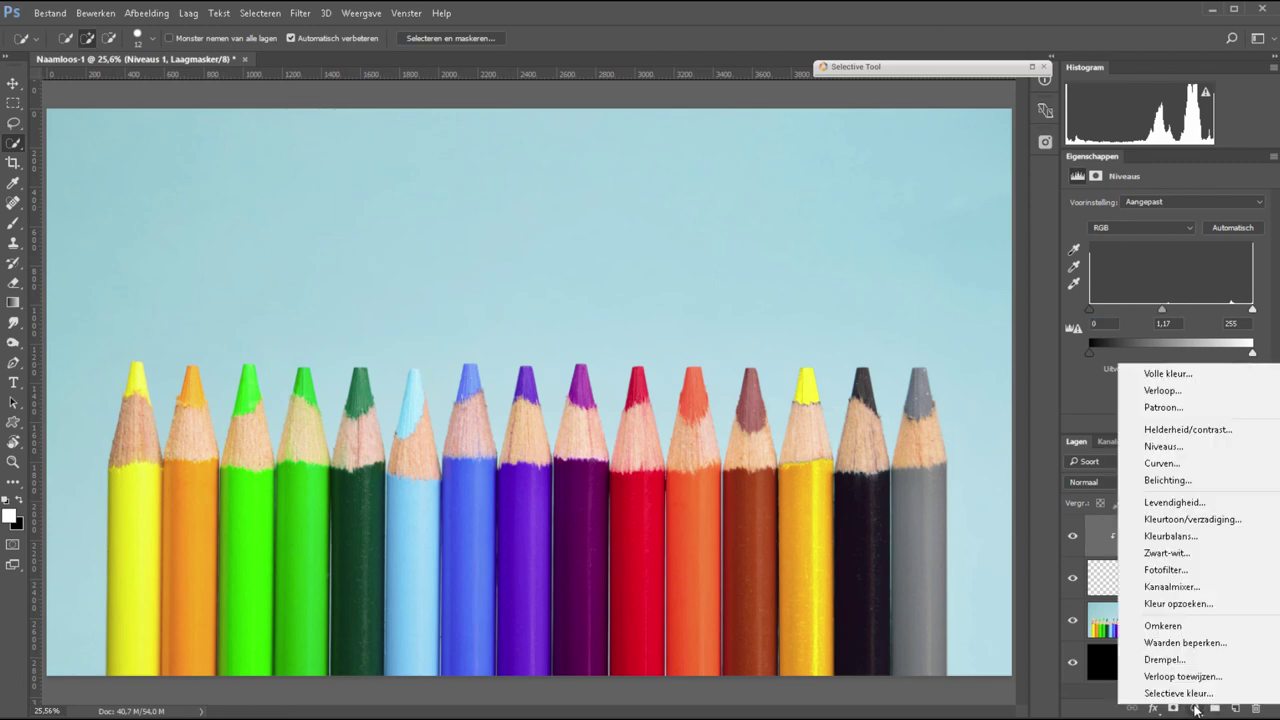
left_click(1186, 520)
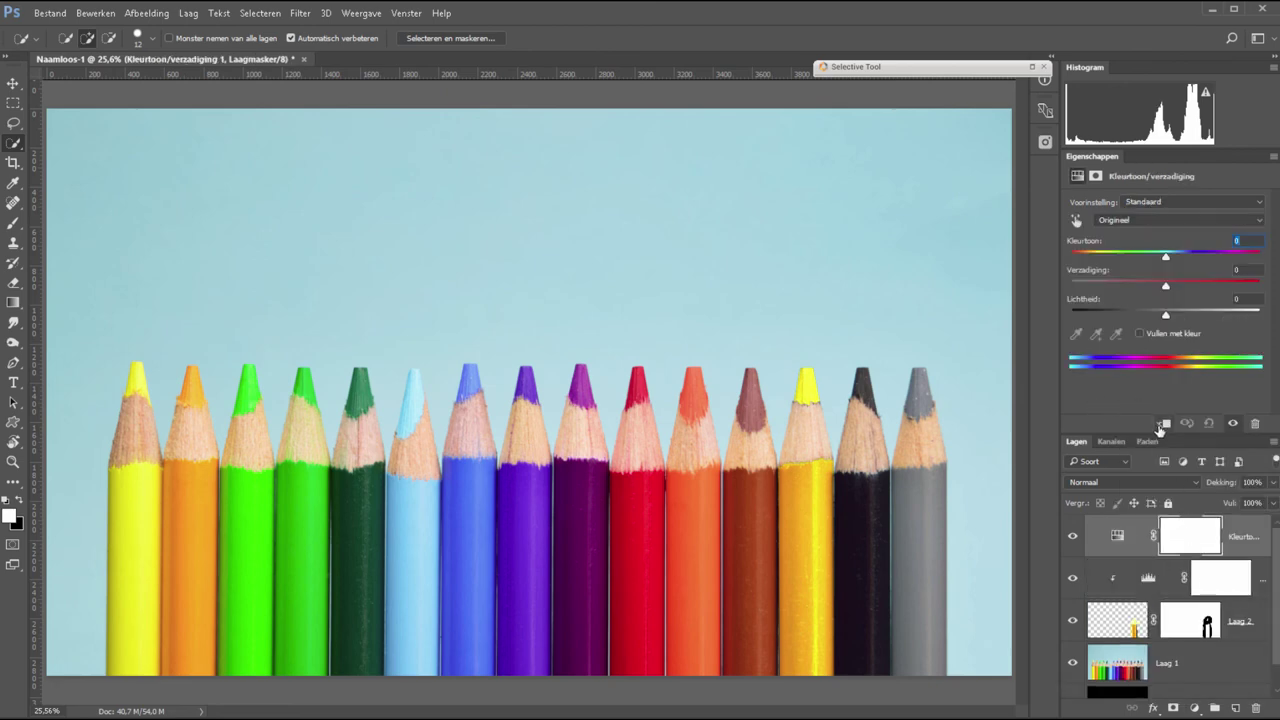
left_click(1163, 424)
left_click_drag(1165, 288, 1160, 285)
Step: Add a second Hue/Saturation layer with Verzadiging -21 and Lichtheid -18
left_click(1196, 708)
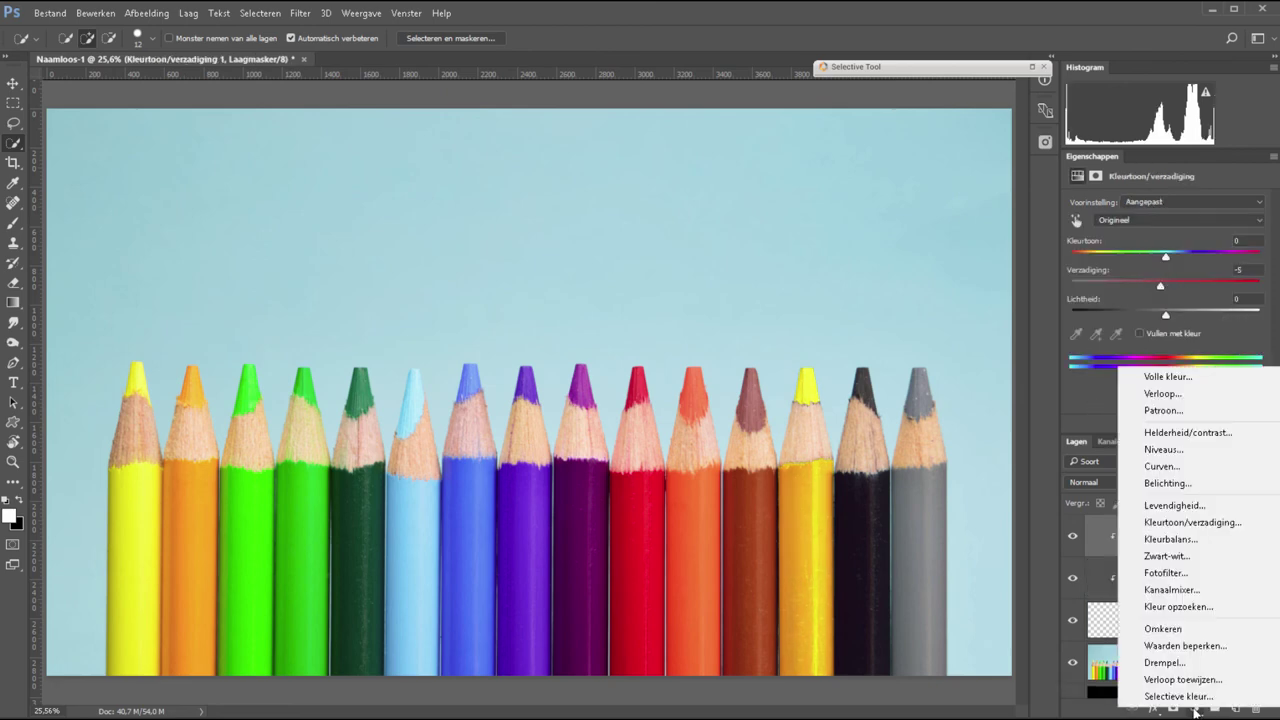
left_click(1201, 527)
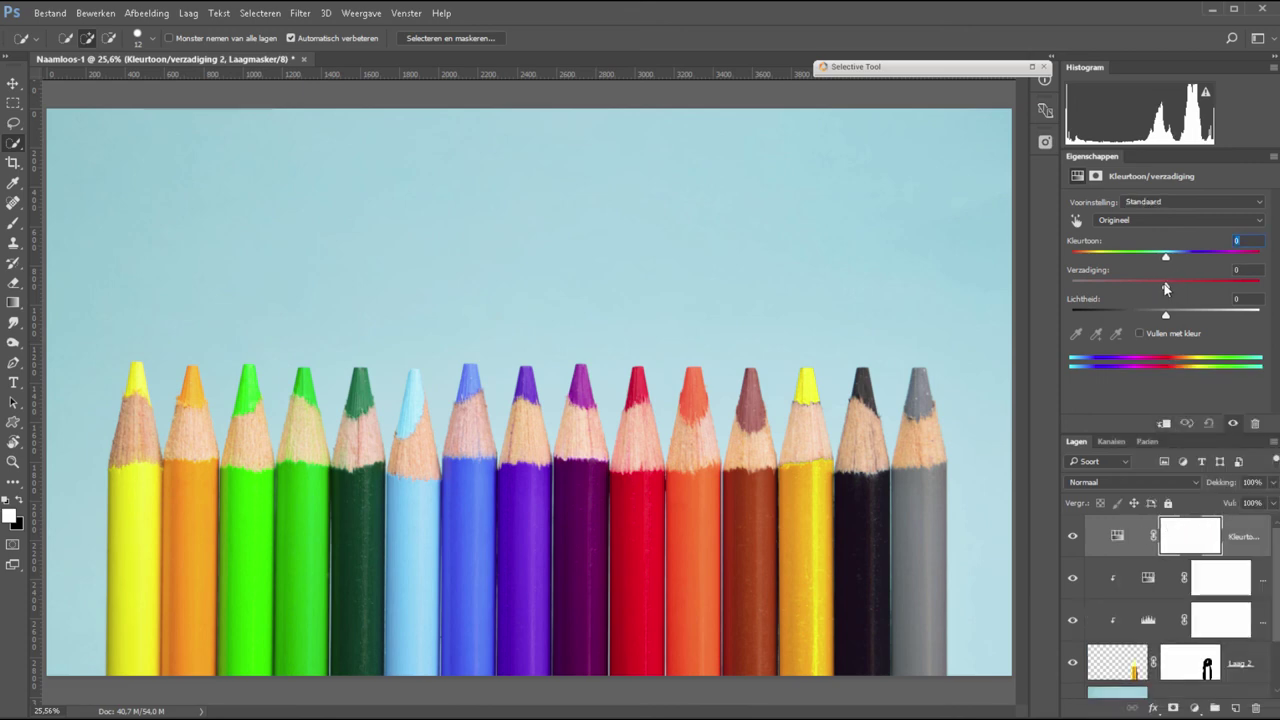
left_click_drag(1165, 288, 1146, 288)
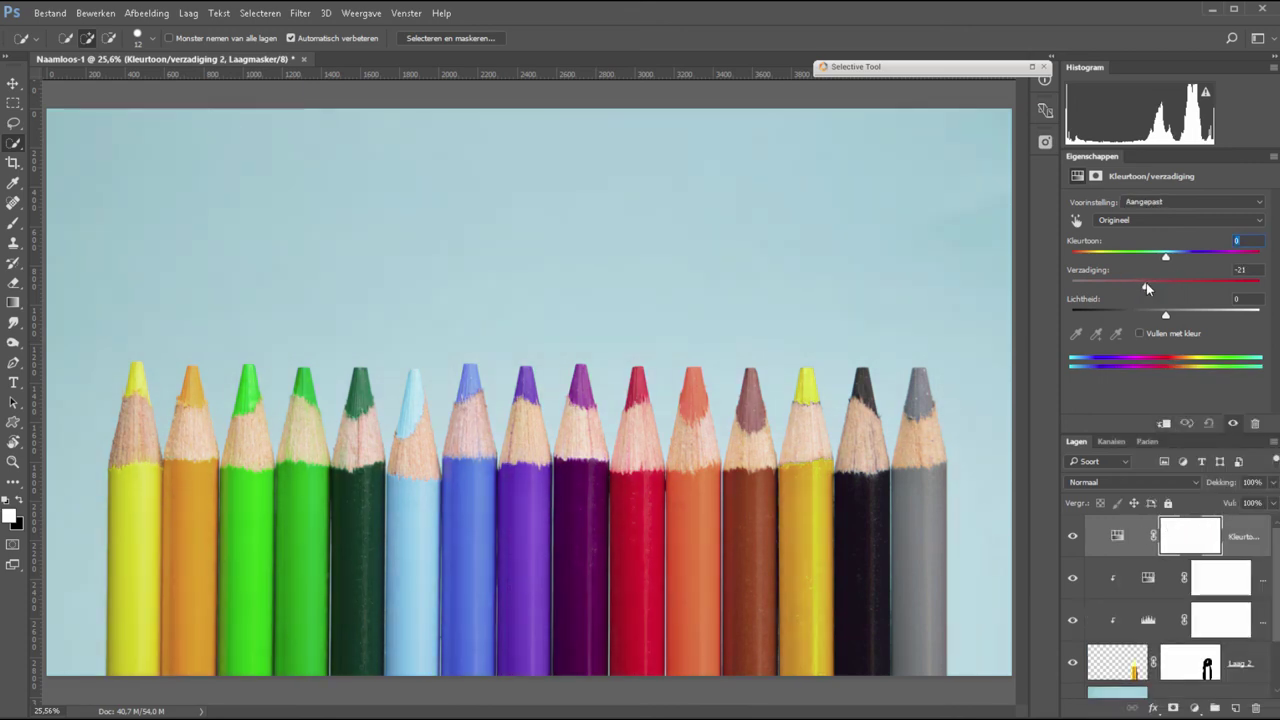
left_click_drag(1164, 316, 1149, 314)
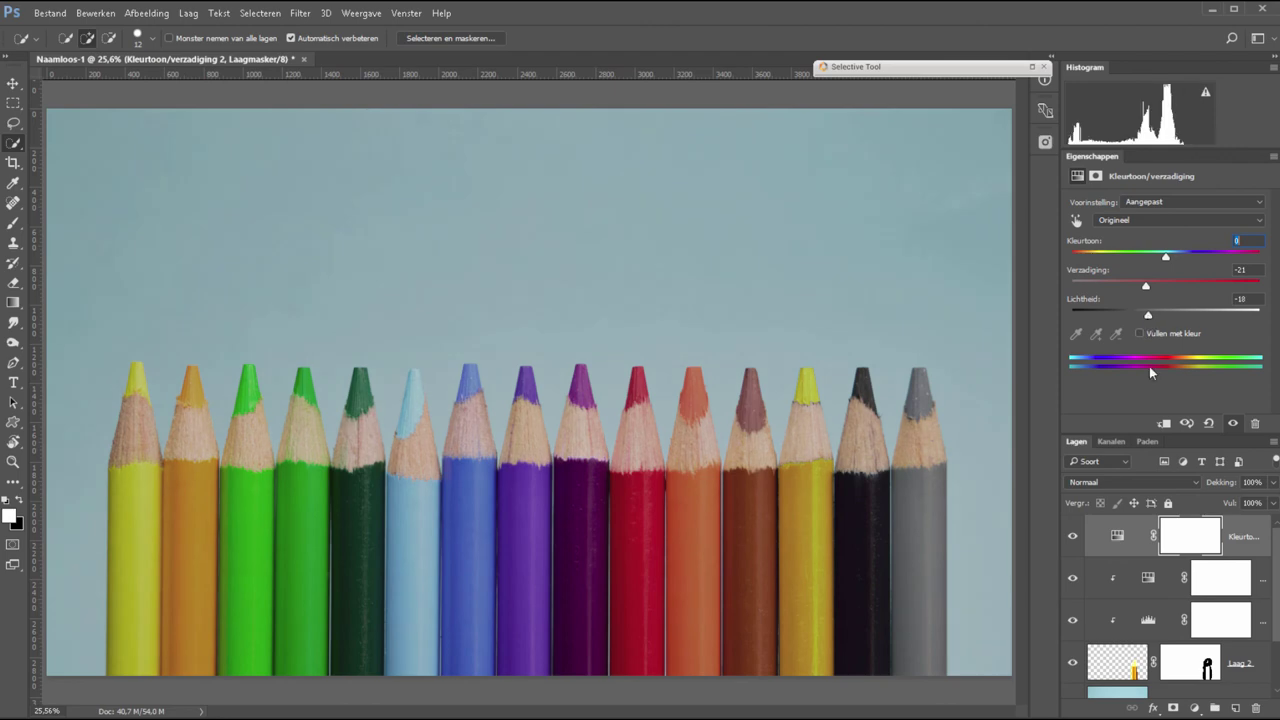
Step: Invert the second Hue/Saturation mask to black and paint white over the yellow tip
left_click(1172, 545)
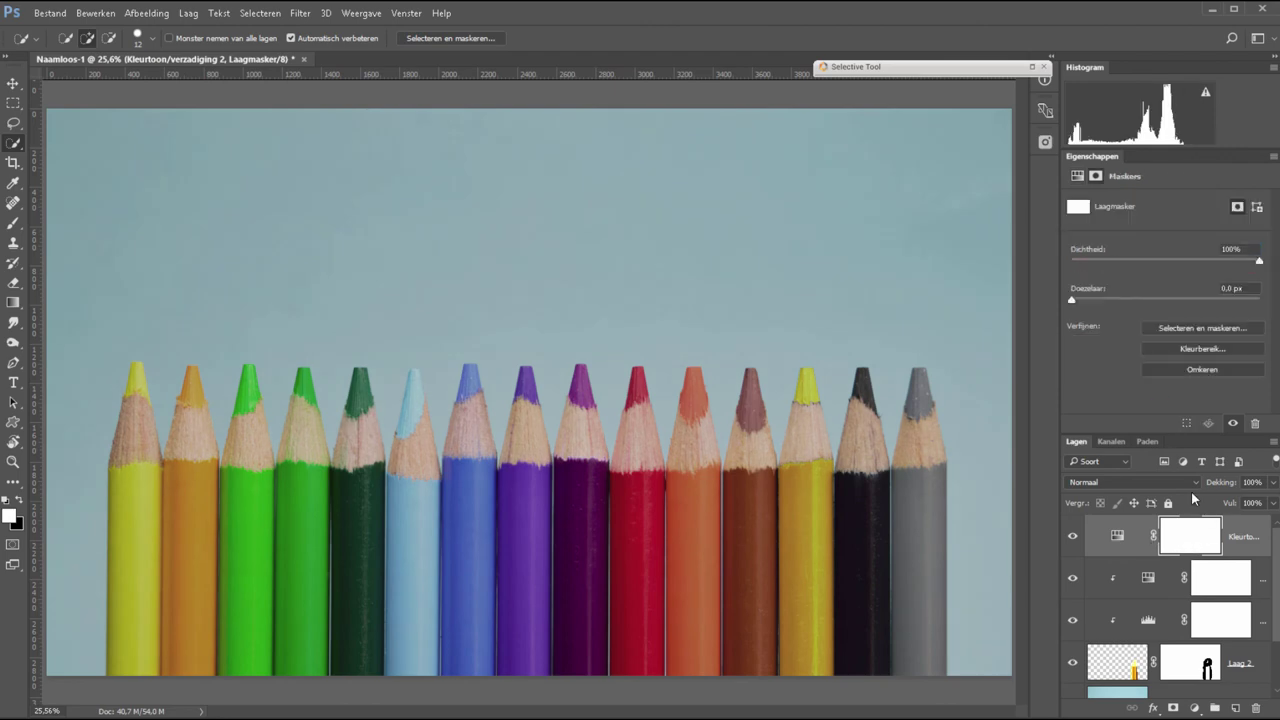
key("ctrl+i")
key("b")
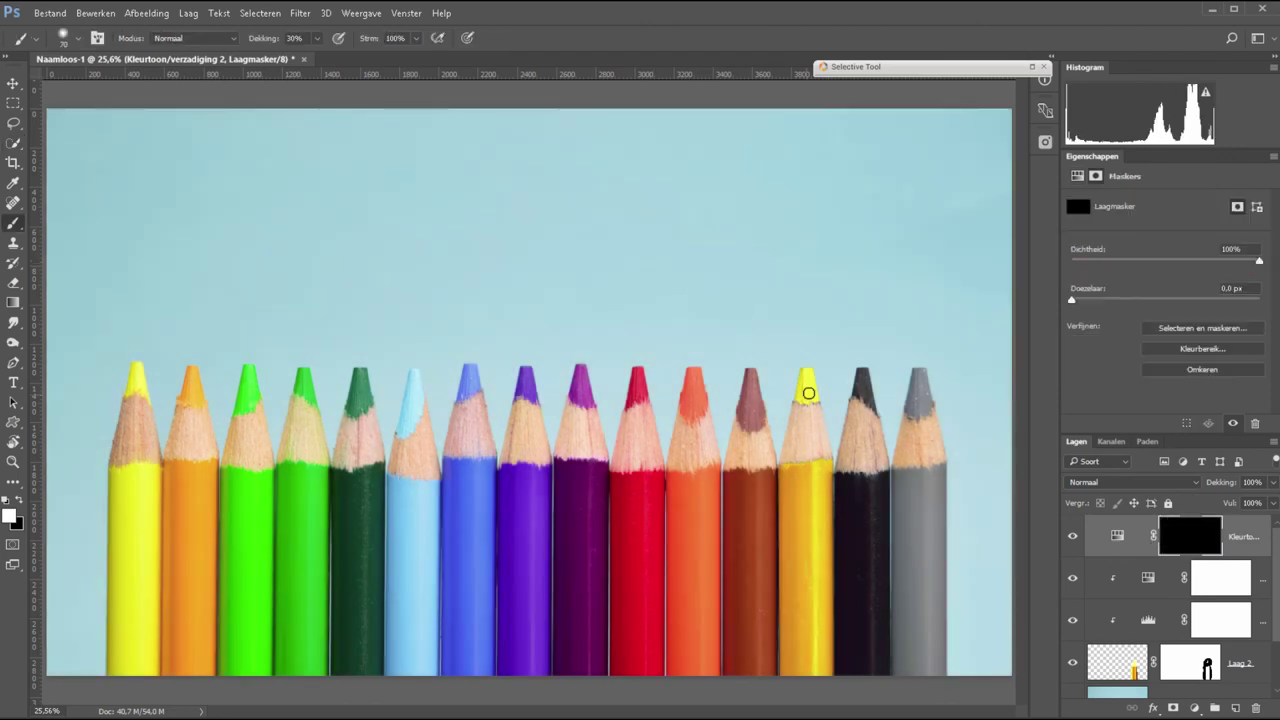
mouse_move(808, 393)
left_mouse_down()
mouse_move(806, 380)
mouse_move(808, 400)
left_mouse_up()
Step: Set the tip adjustment to Kleurtoon -40 and Verzadiging +2
left_click(1117, 535)
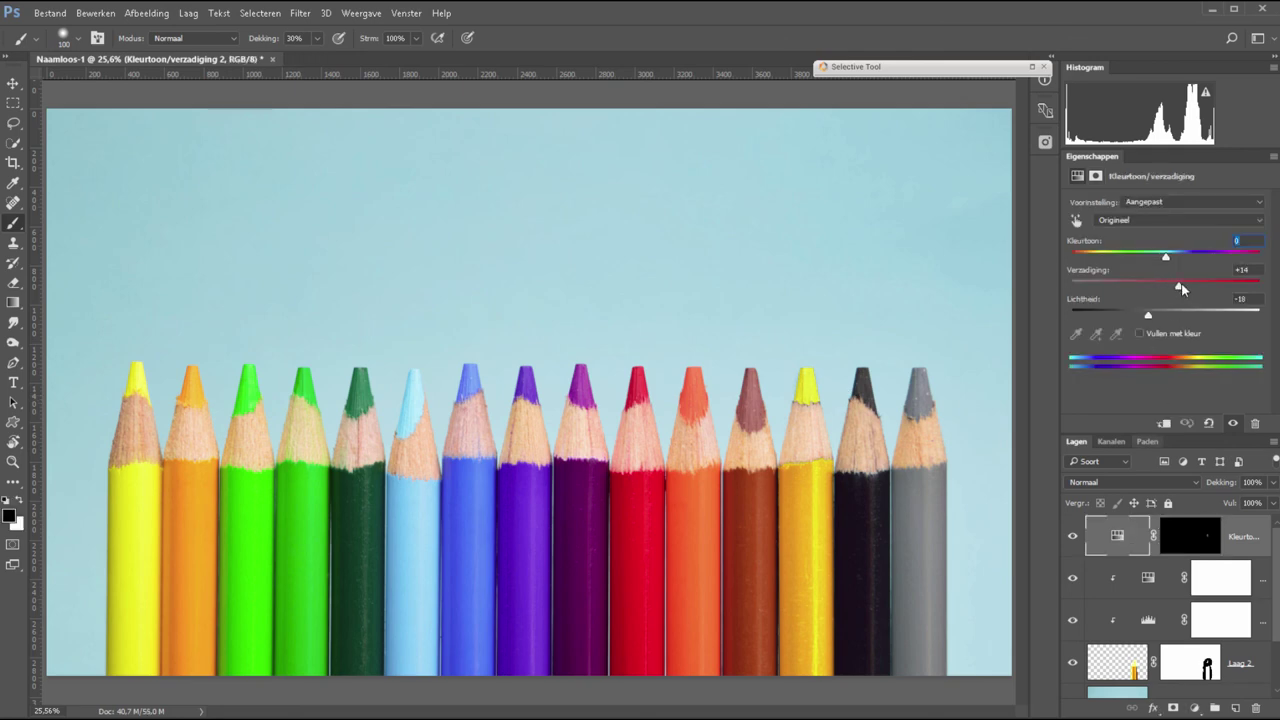
left_click_drag(1182, 289, 1143, 263)
left_click_drag(1134, 263, 1097, 252)
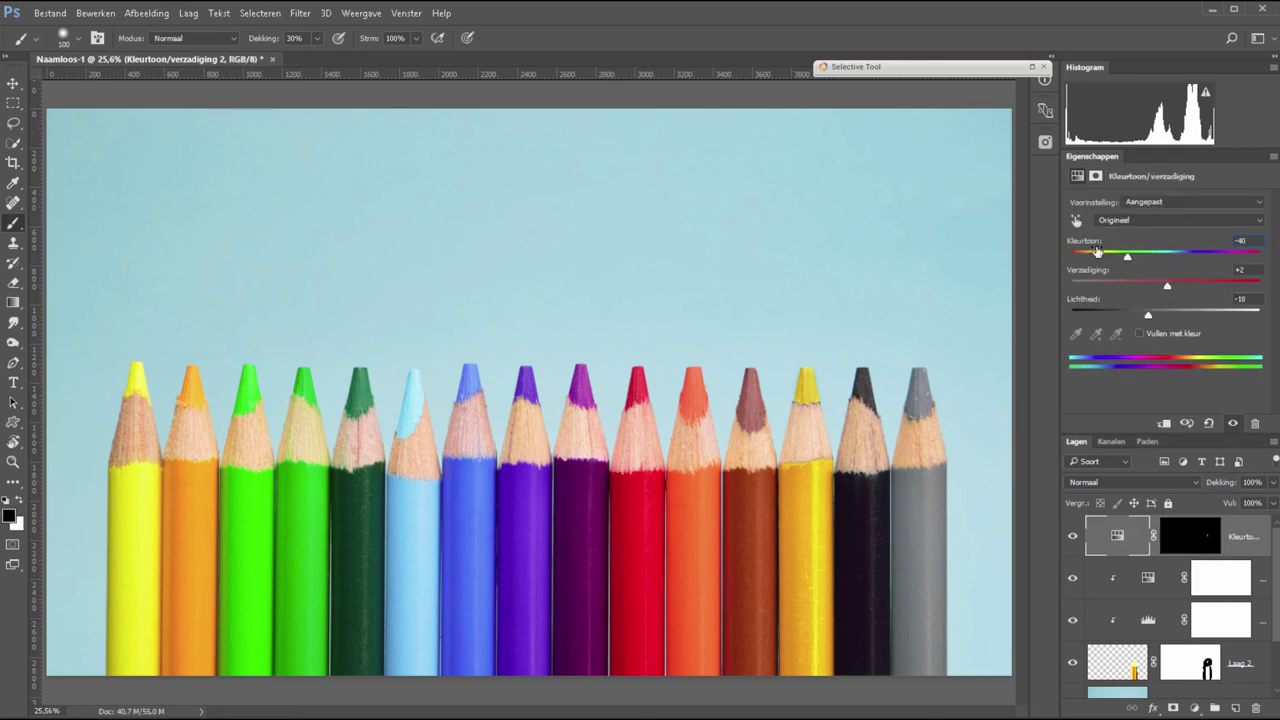
left_click(1203, 539, "alt")
left_click(1203, 539, "alt")
left_click(1220, 663)
Step: Blend the tip edge into the wood with a 9 px, 20% brush on both masks
key("z")
left_click(806, 406)
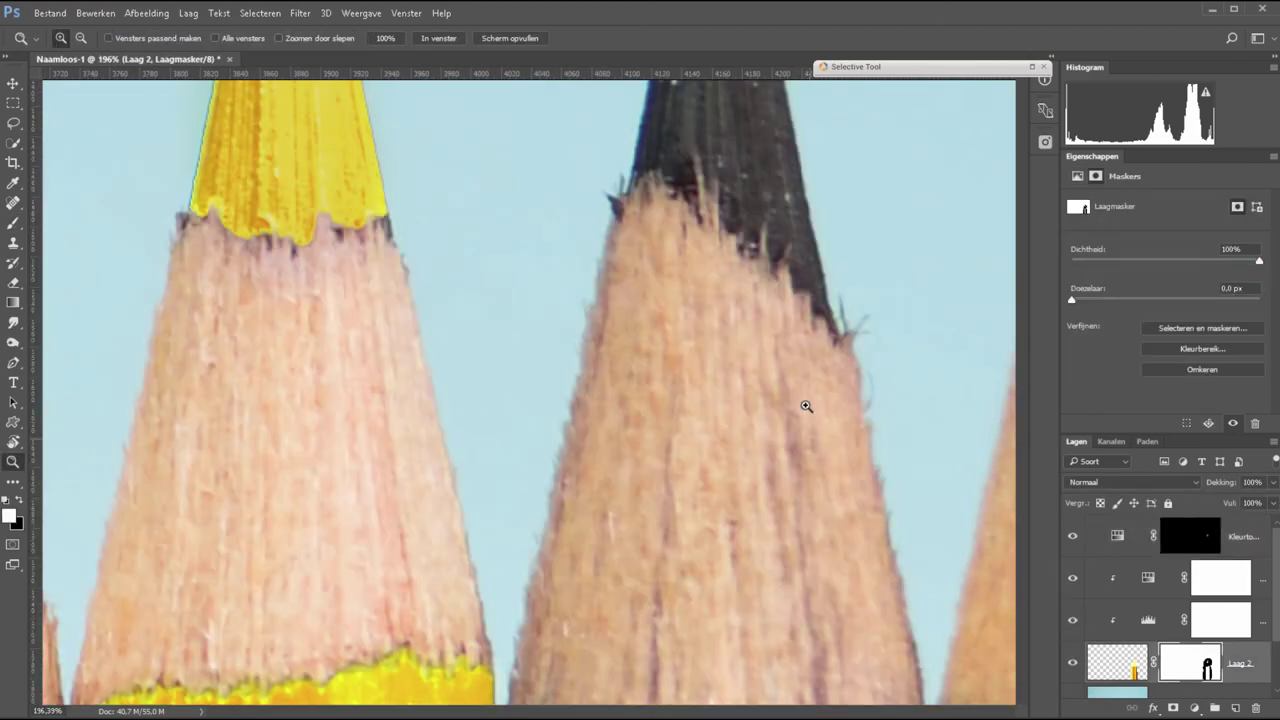
key("b")
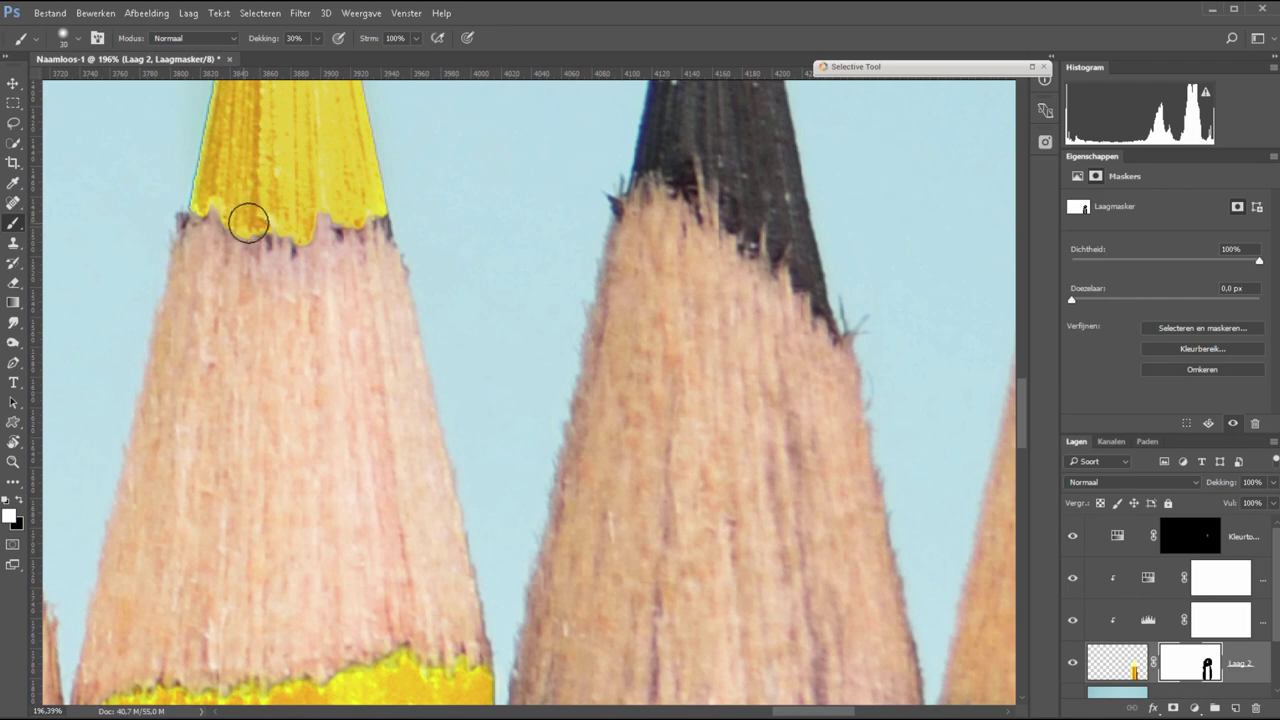
key("2")
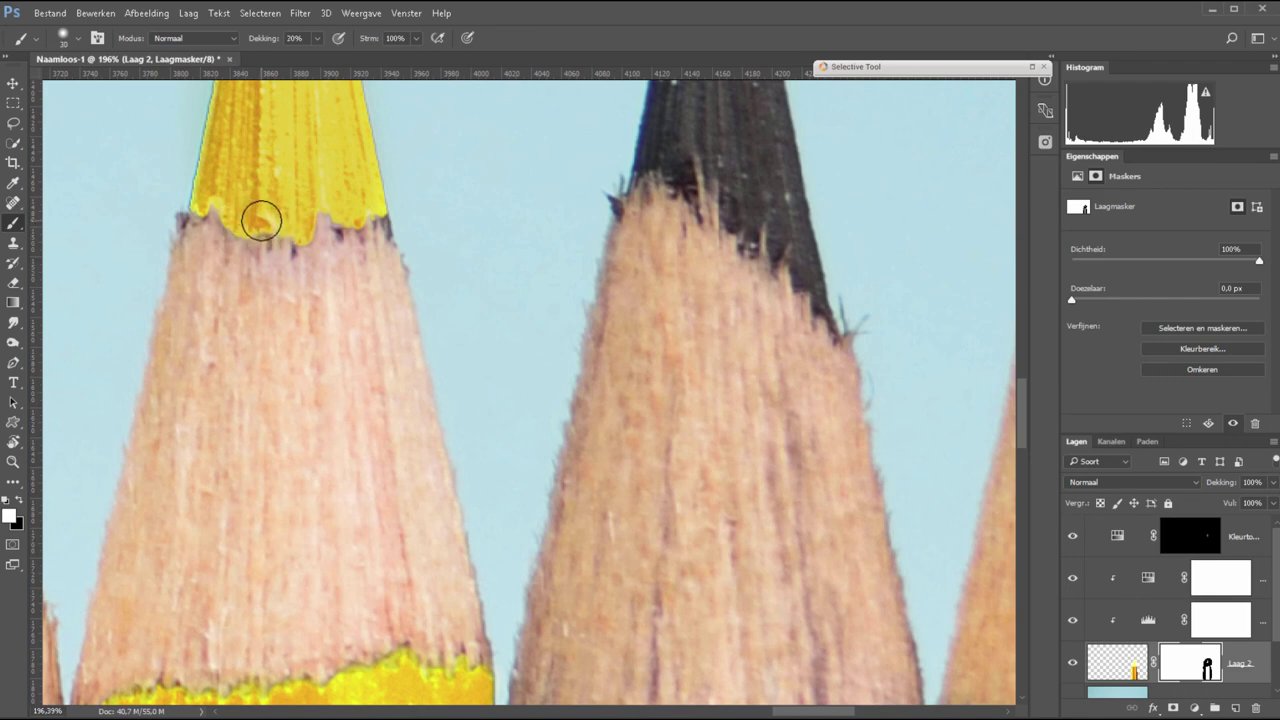
key("bracketleft")
key("bracketleft")
key("bracketleft")
key("bracketleft")
key("bracketleft")
left_click(1199, 664, "alt")
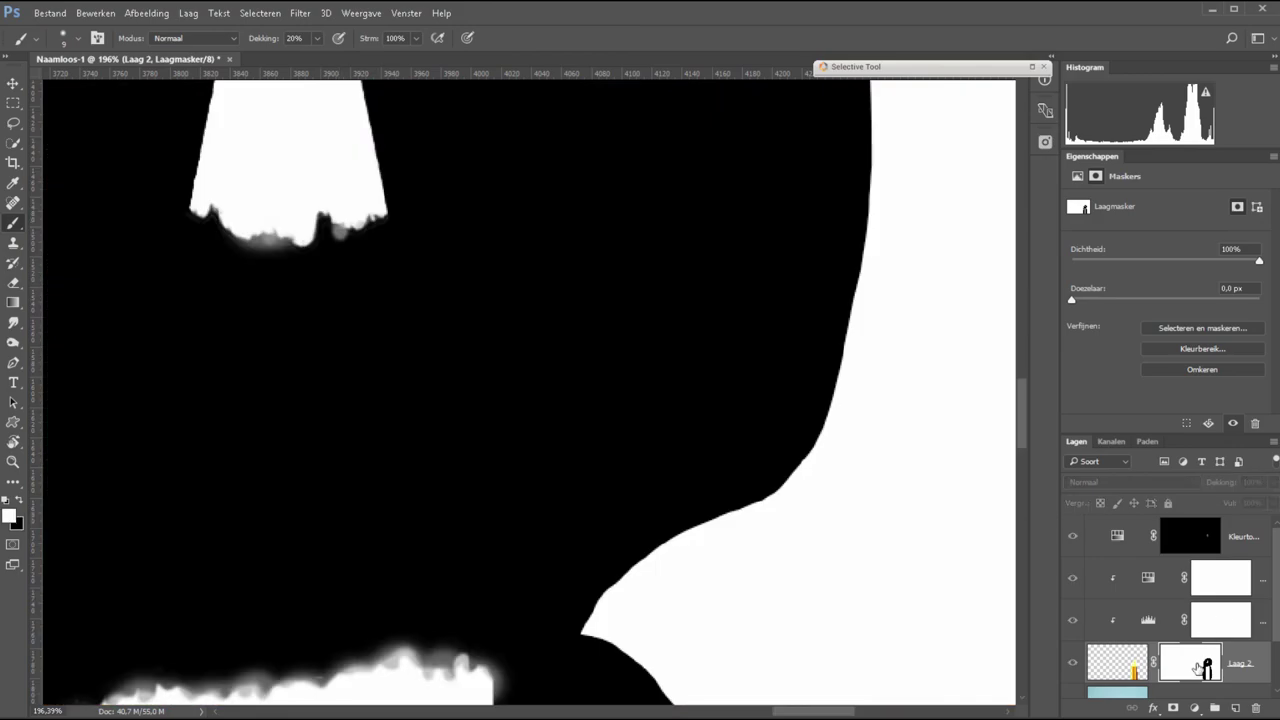
left_click(1199, 664, "alt")
key("0")
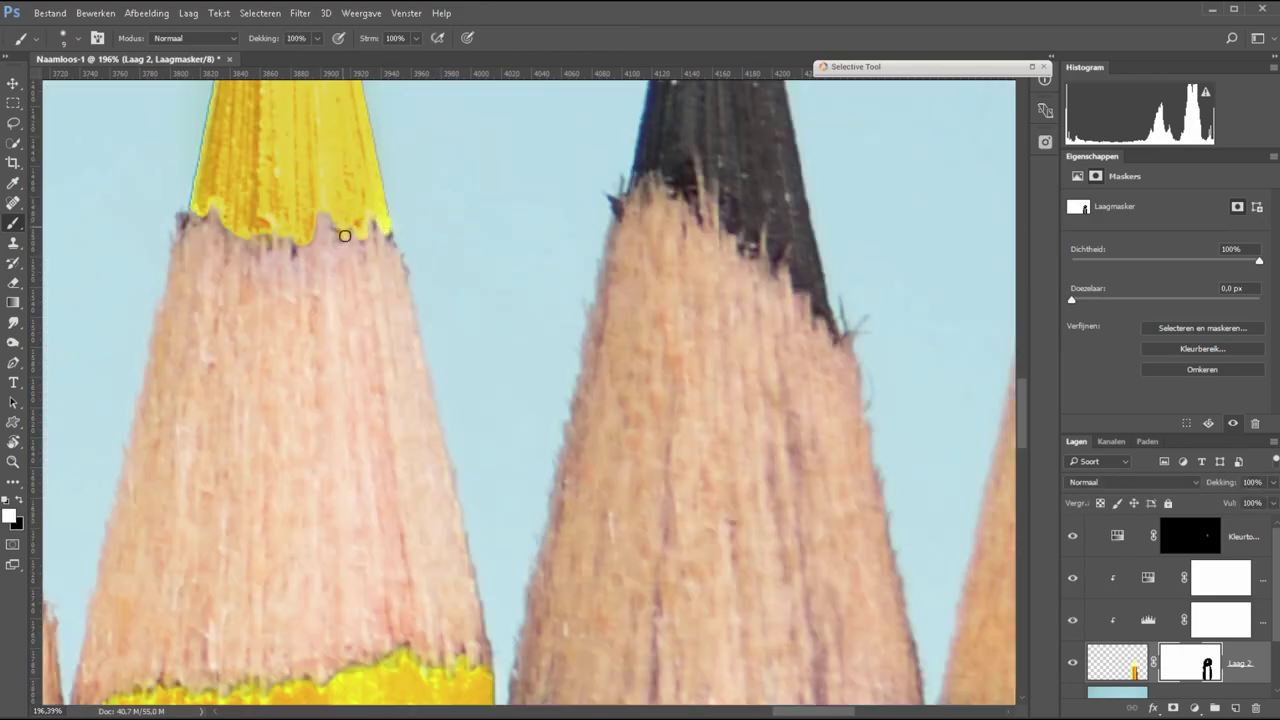
left_click(1190, 536)
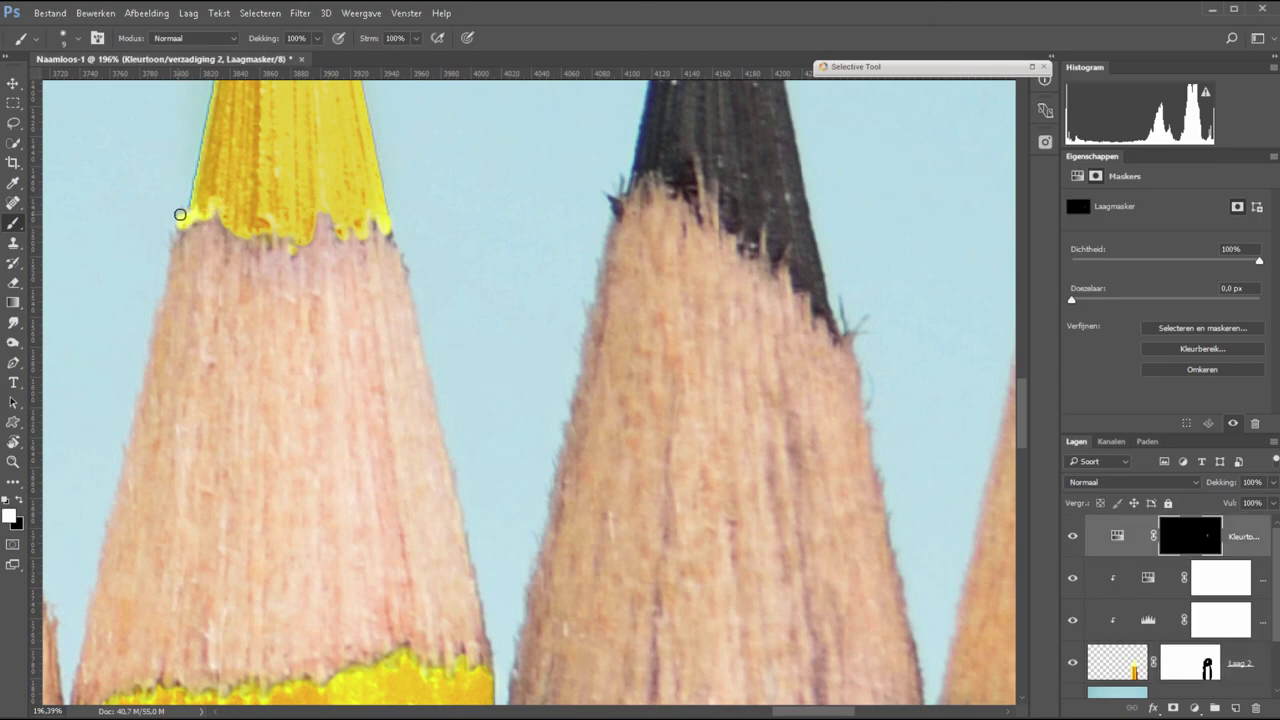
key("2")
left_click_drag(180, 214, 374, 216)
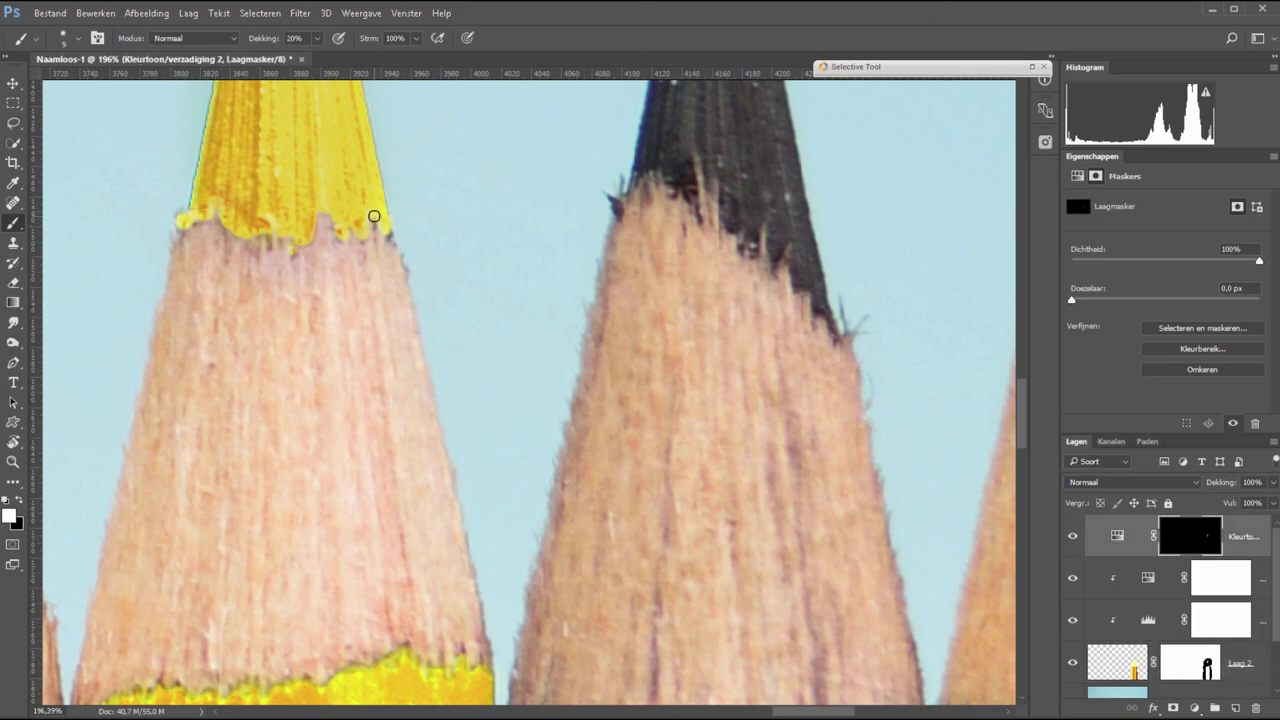
key("ctrl+0")
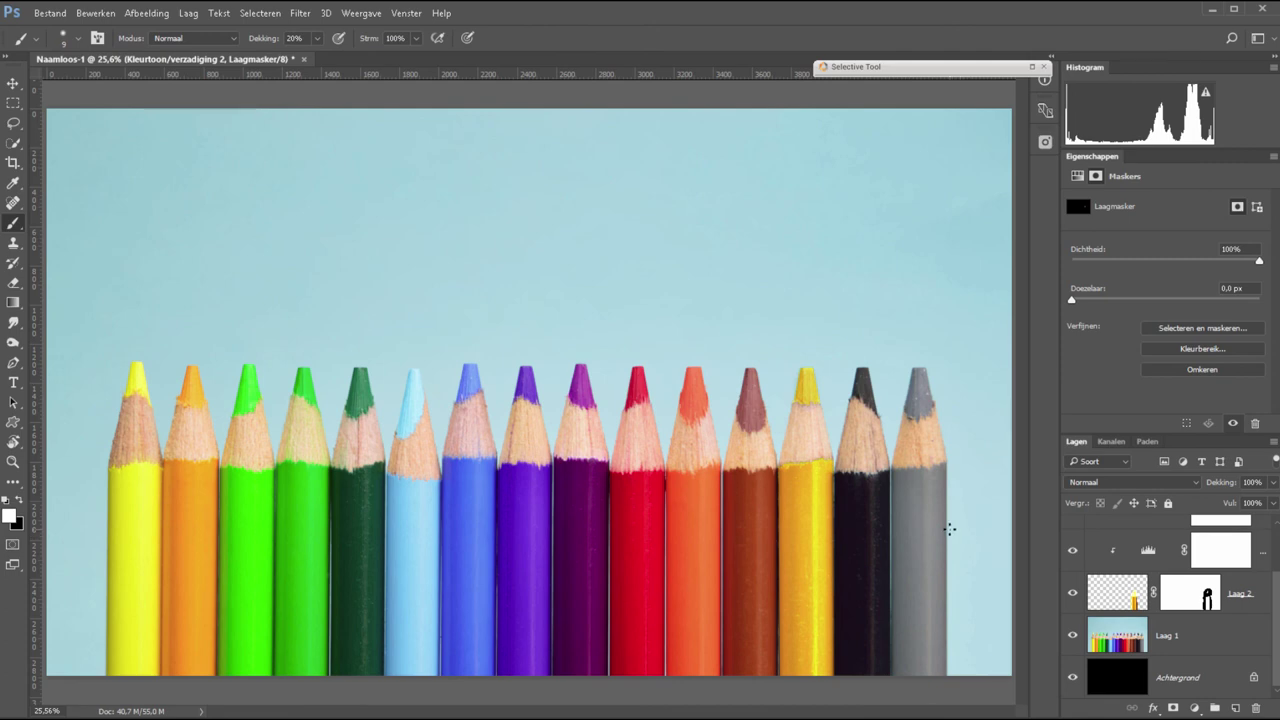
Step: Alt-toggle Laag 1's visibility to compare the original brown pencil with the yellow result
left_click(1073, 638, "alt")
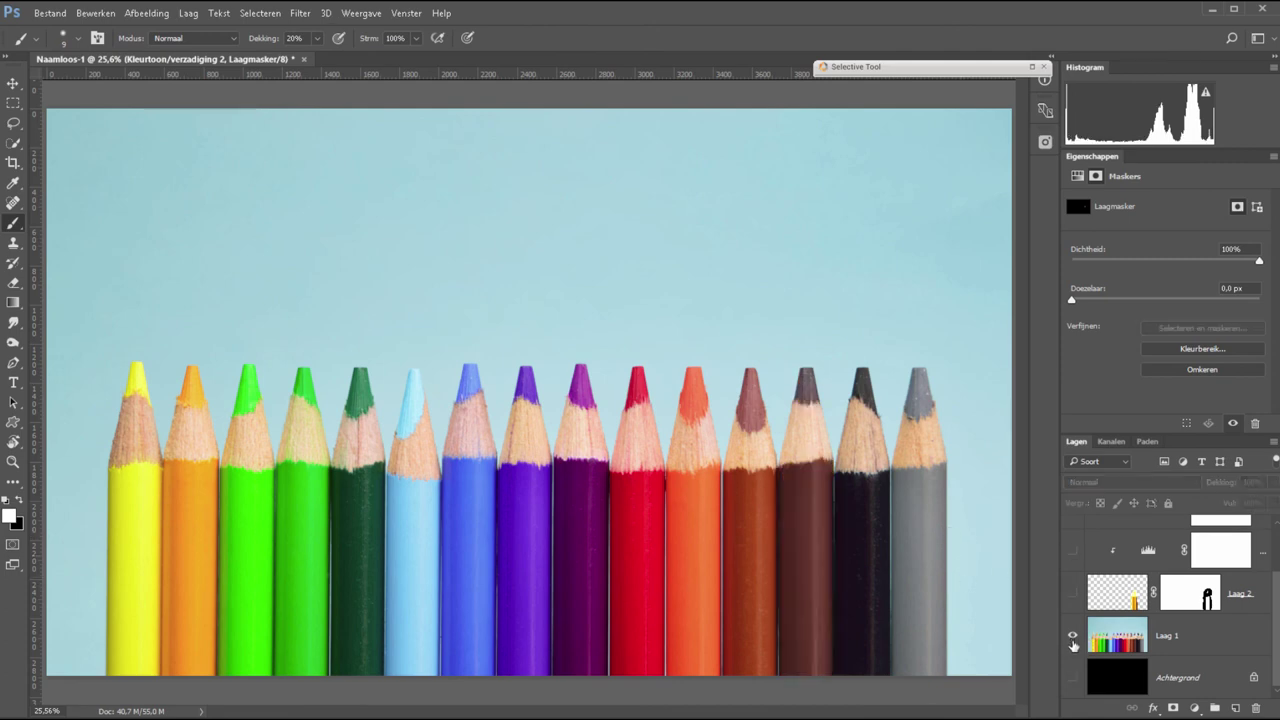
left_click(1073, 638, "alt")
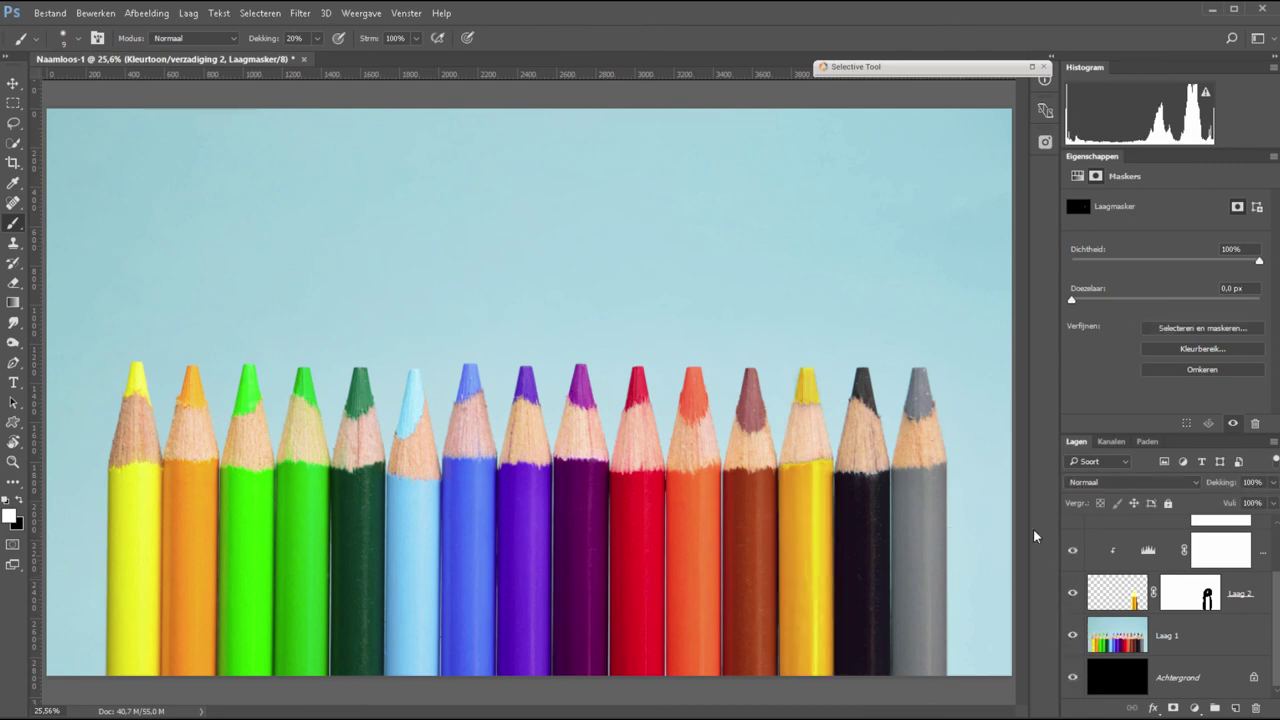